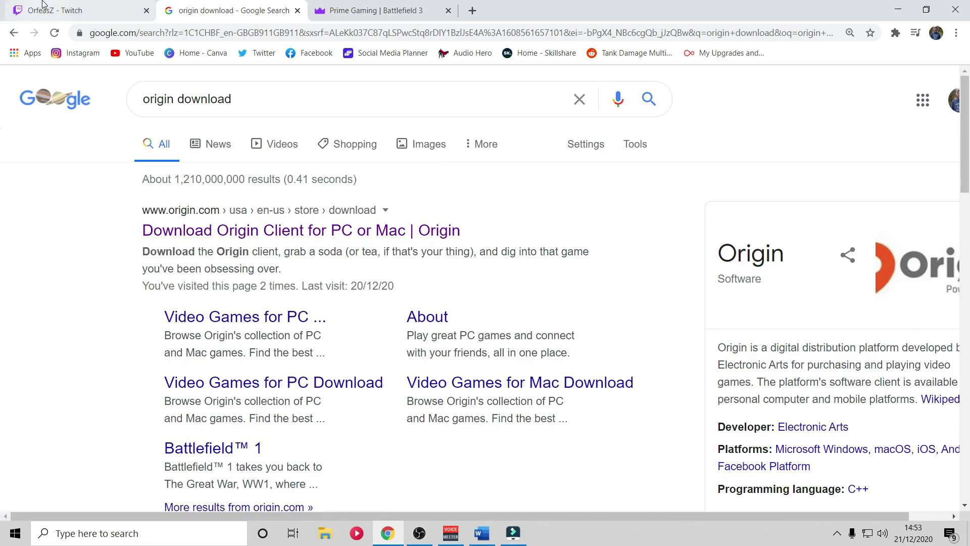
# From the 'origin download' Google results, open the Download Origin Client for PC or Mac page
pyautogui.click(76, 10)
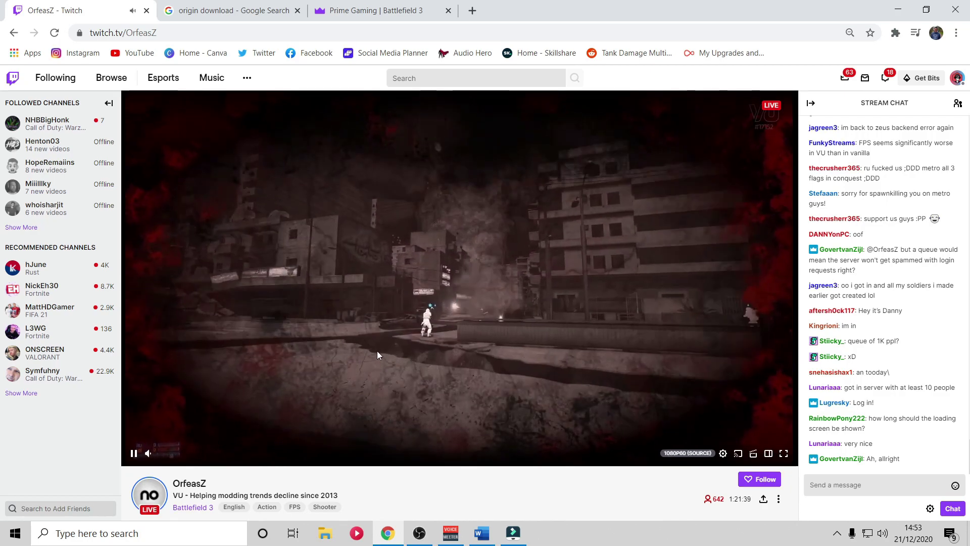
pyautogui.click(205, 6)
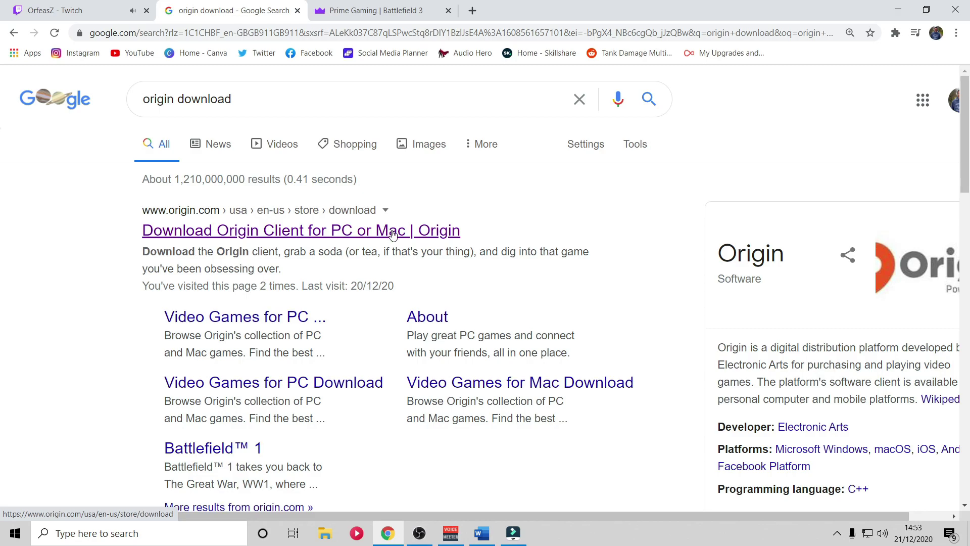
pyautogui.click(392, 233)
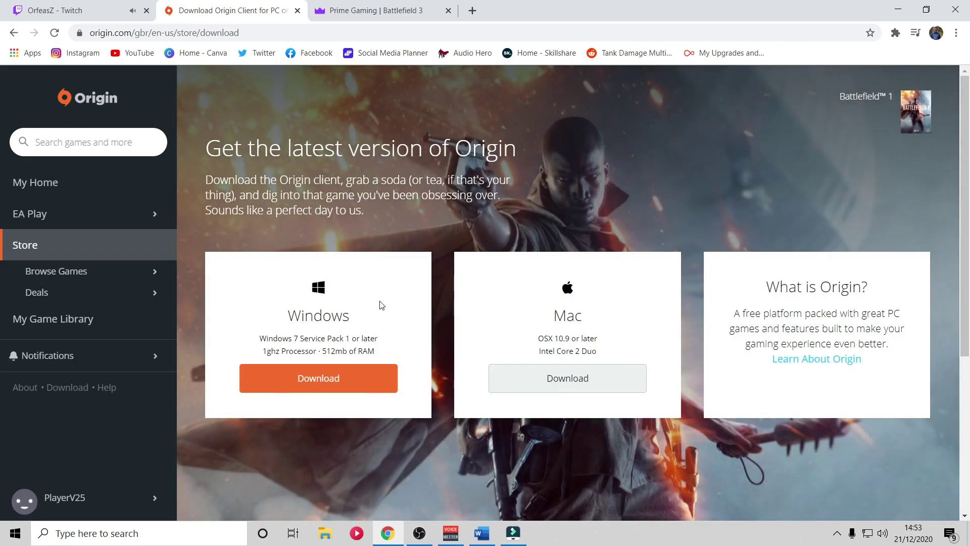
# Scroll through the Origin download page, then minimize Chrome to the desktop
pyautogui.scroll(-1, 376, 290)
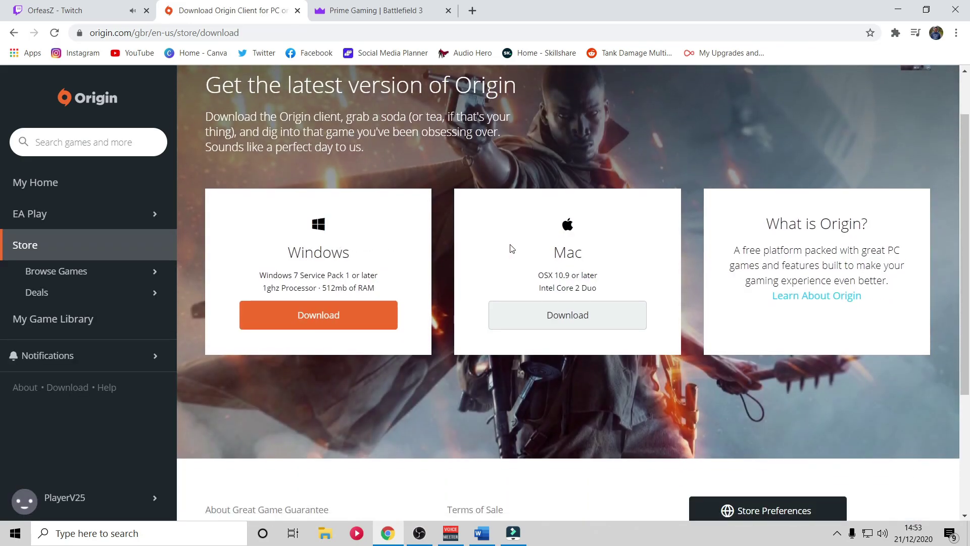
pyautogui.click(892, 11)
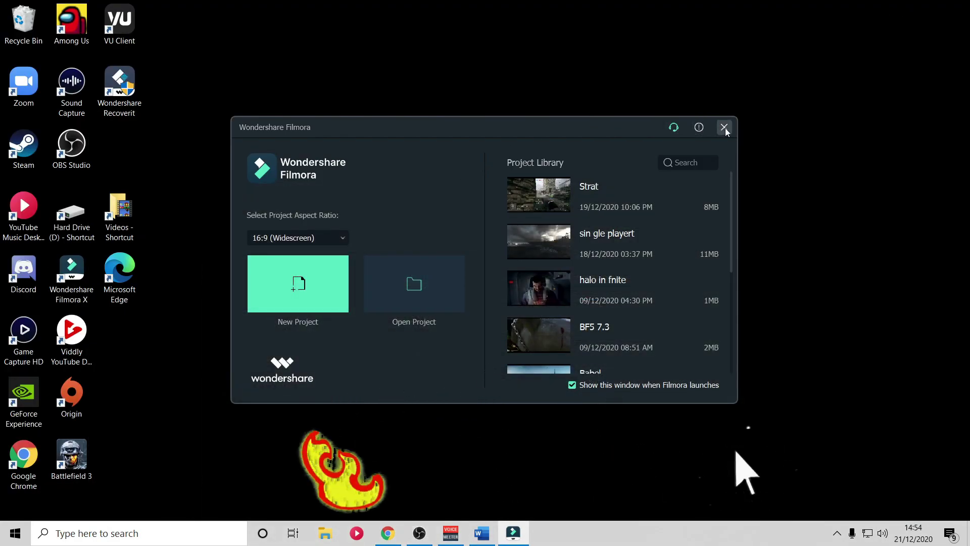
# Close Filmora, launch Origin and sign in with the account password, retrying once, then return to Chrome
pyautogui.click(724, 127)
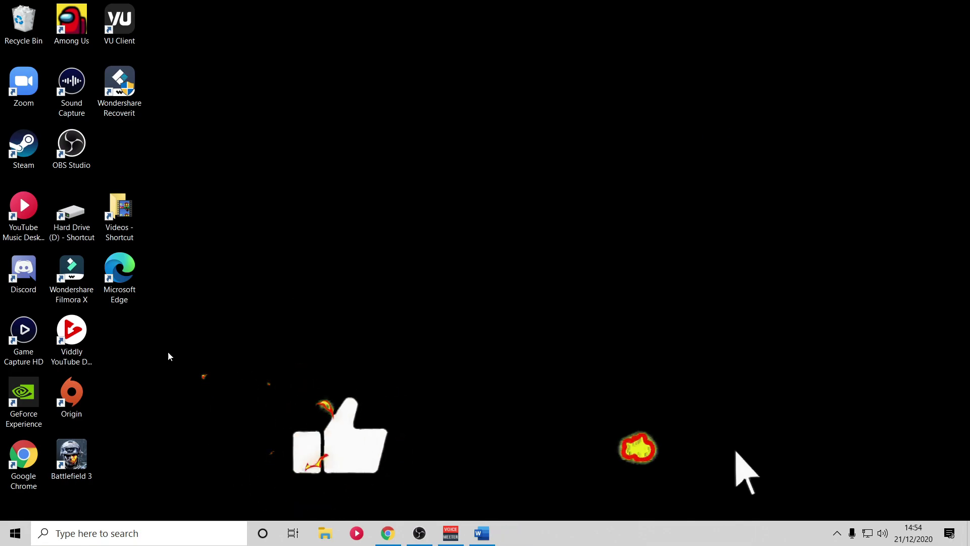
pyautogui.doubleClick(55, 413)
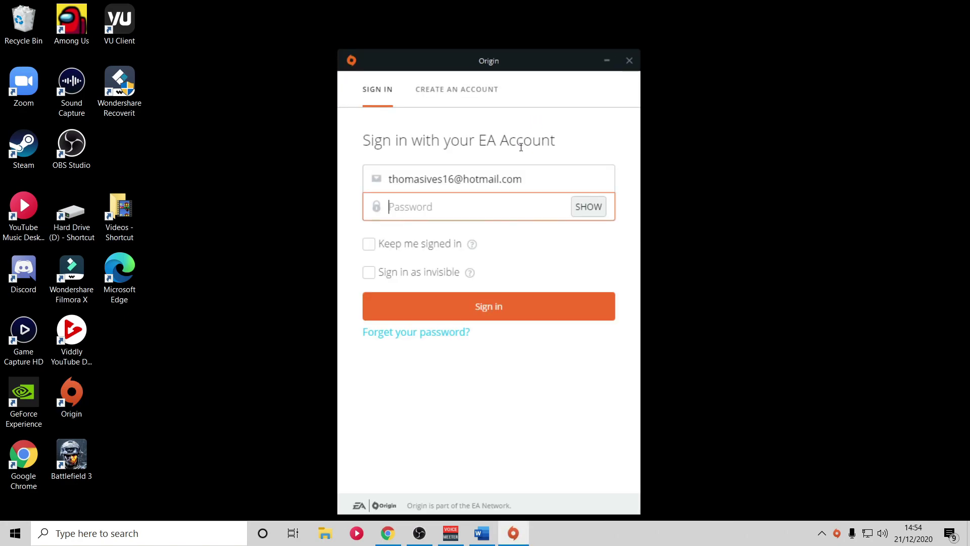
pyautogui.write('*******')
pyautogui.press('Return')
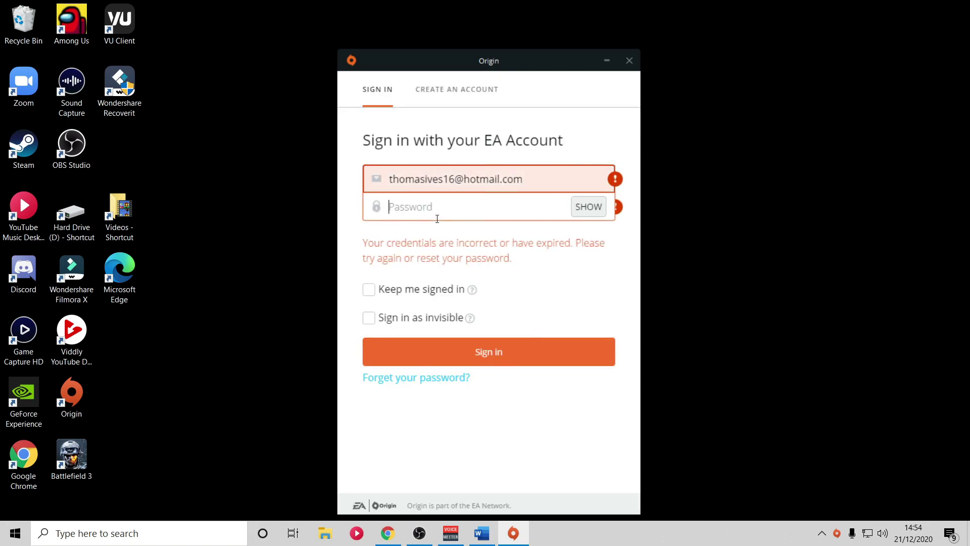
pyautogui.write('*****')
pyautogui.press('Return')
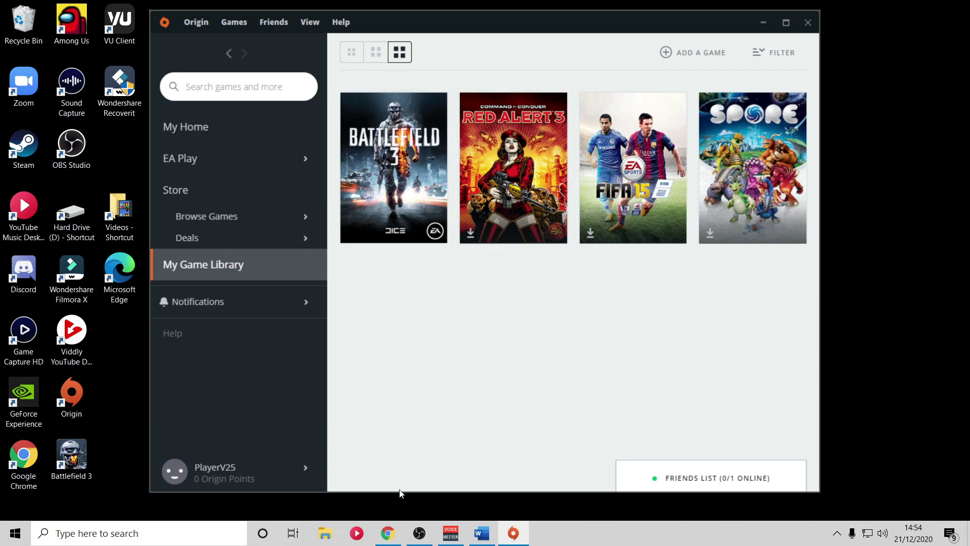
pyautogui.click(396, 538)
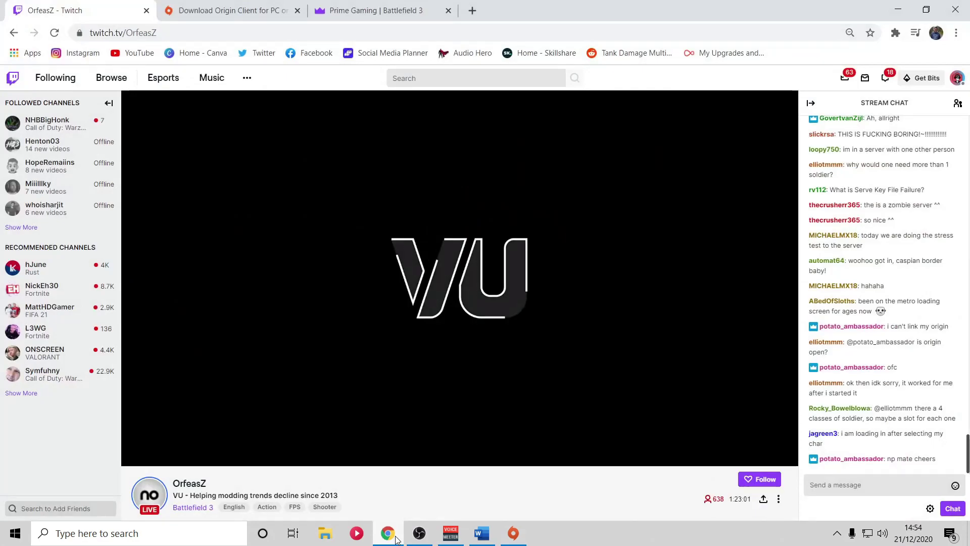
# Switch to the Prime Gaming Battlefield 3 tab and dismiss the membership prompt
pyautogui.click(373, 12)
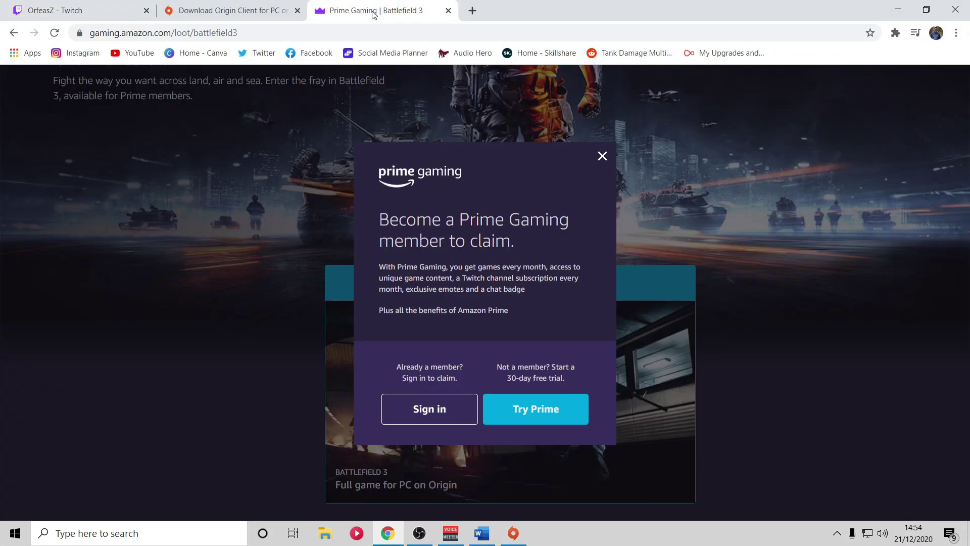
pyautogui.click(602, 156)
pyautogui.scroll(4, 241, 136)
pyautogui.scroll(-3, 240, 136)
pyautogui.scroll(3, 241, 137)
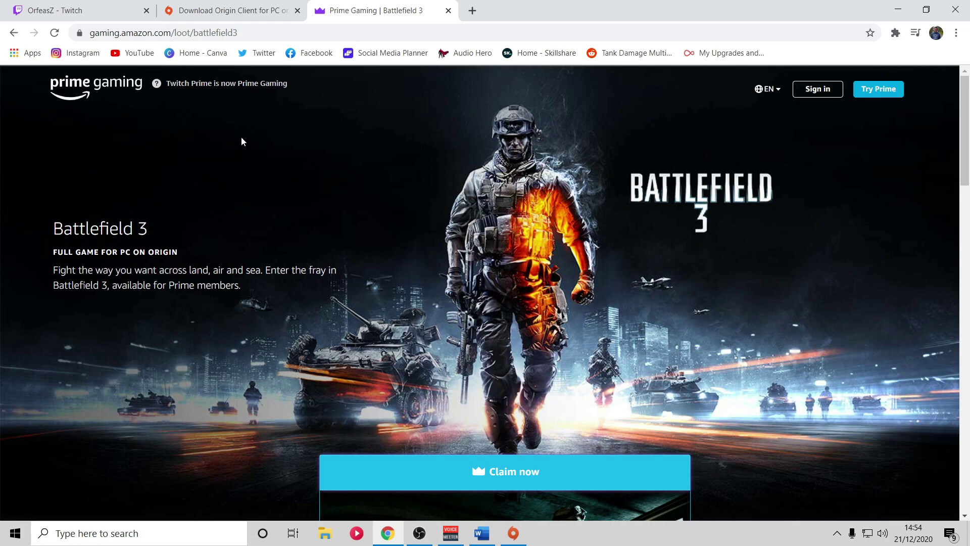
pyautogui.scroll(-5, 453, 247)
pyautogui.scroll(3, 490, 313)
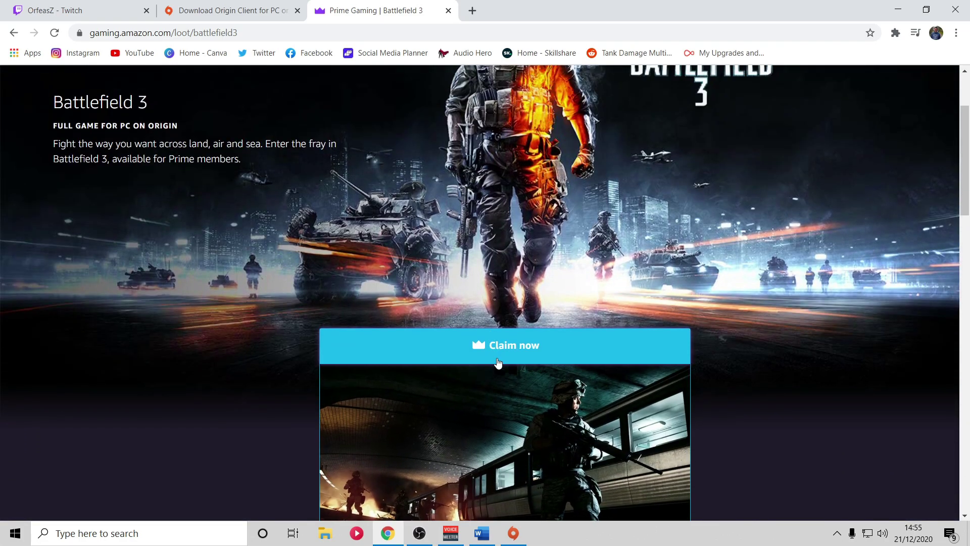
# Claim Battlefield 3 via Try Prime, confirm the United Kingdom region, and sign in to Amazon
pyautogui.click(497, 359)
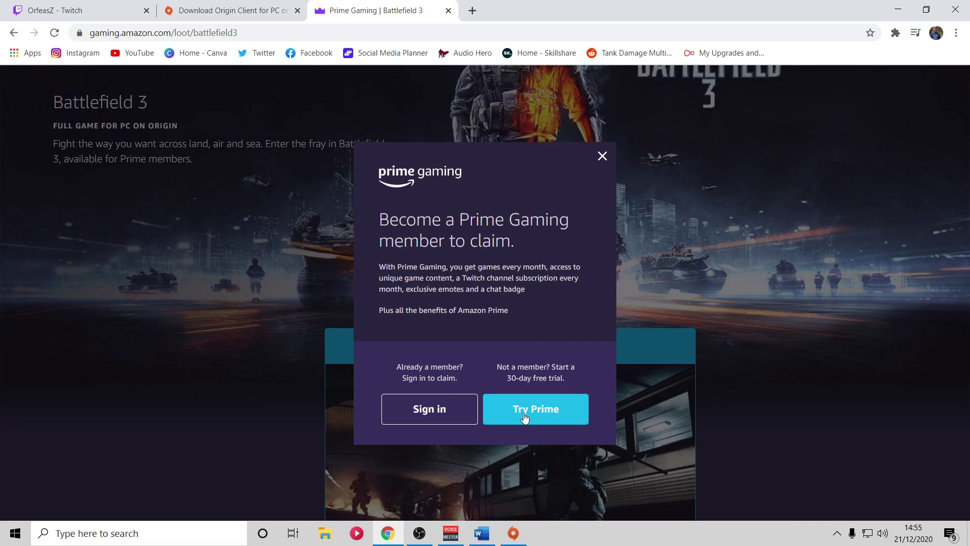
pyautogui.click(444, 413)
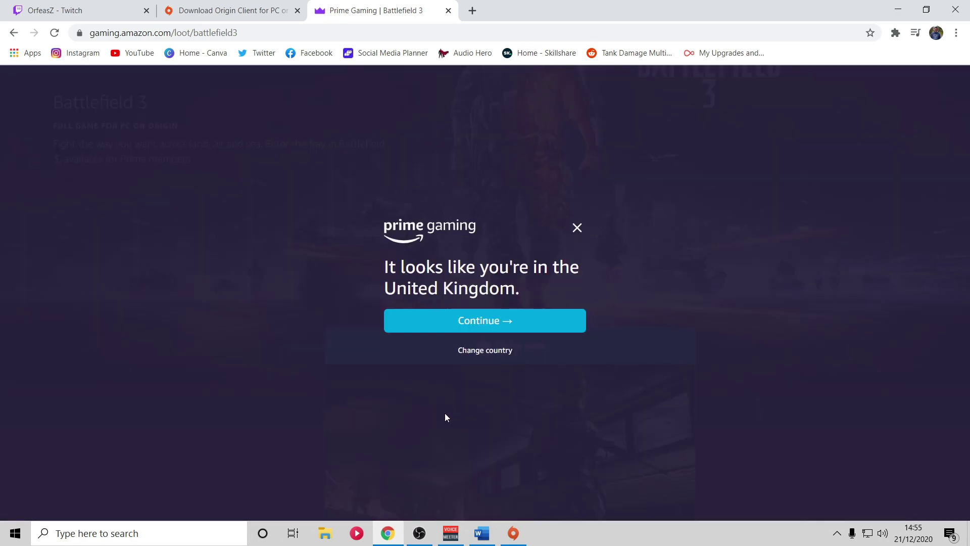
pyautogui.click(512, 328)
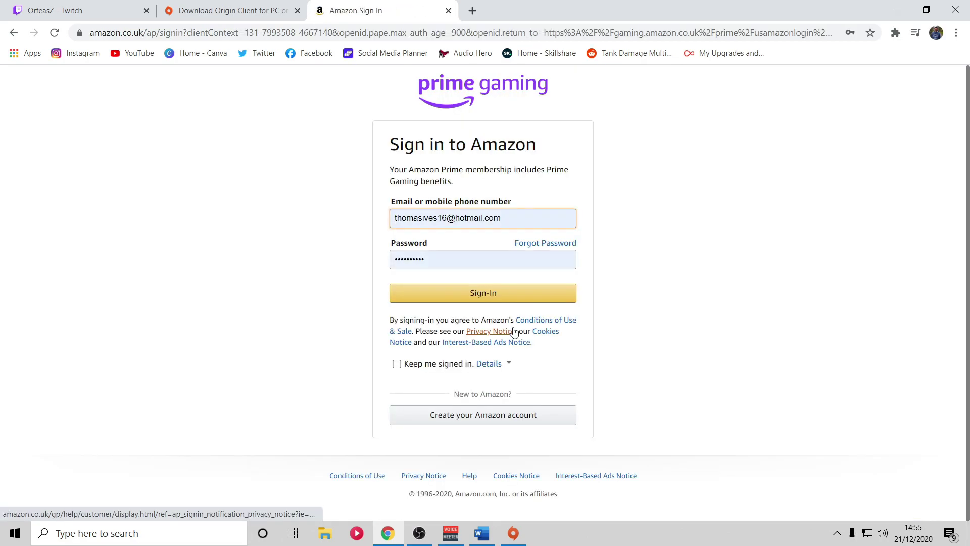
pyautogui.click(512, 299)
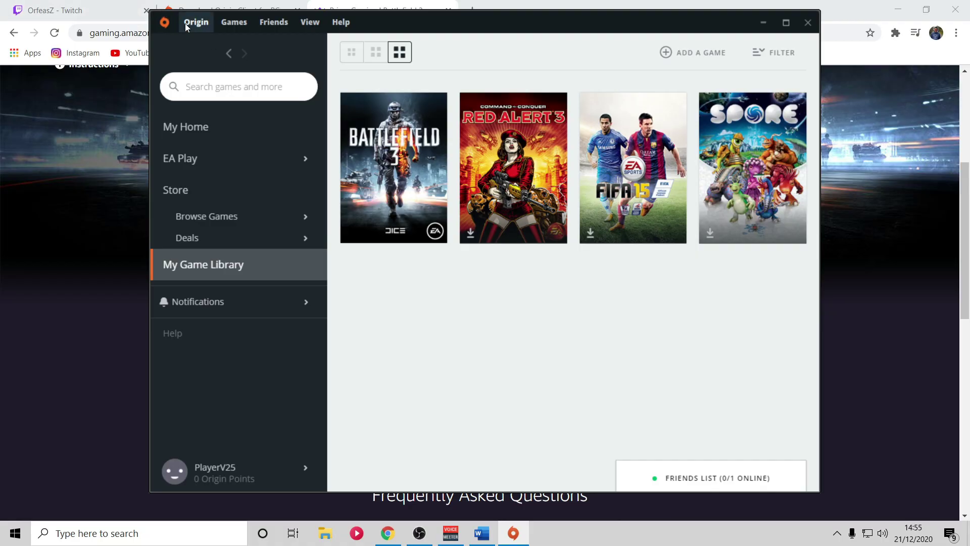
# Open and close Origin's Redeem Product Code dialog, then minimize Origin and Chrome
pyautogui.click(198, 23)
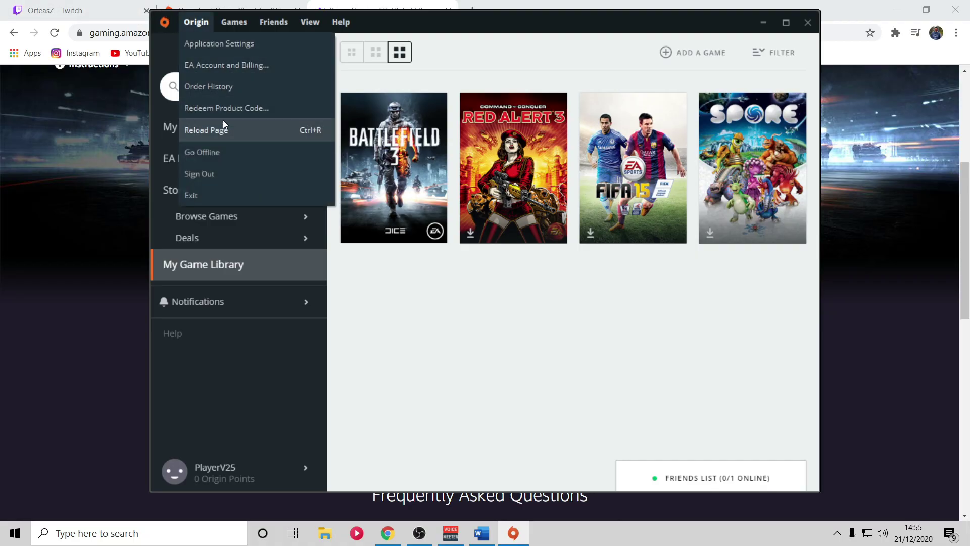
pyautogui.click(228, 109)
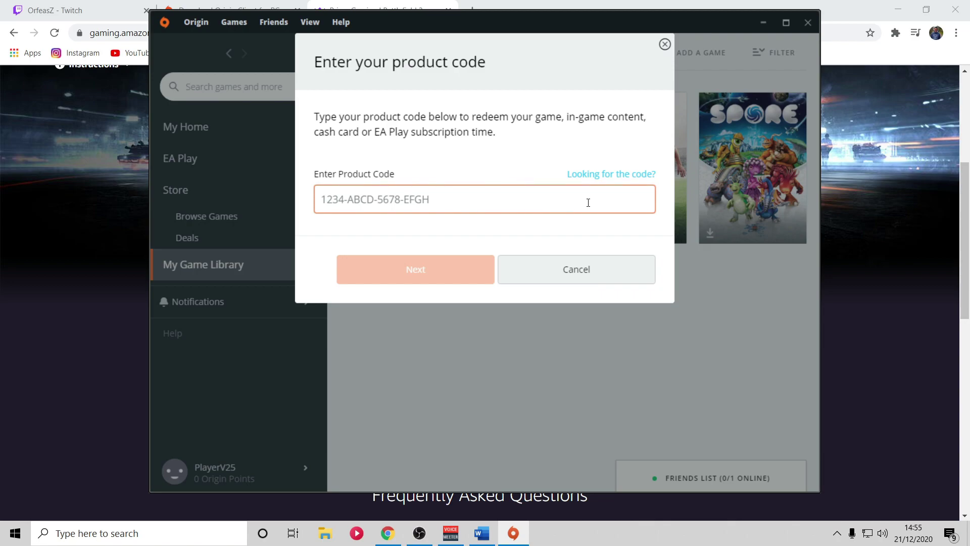
pyautogui.click(664, 44)
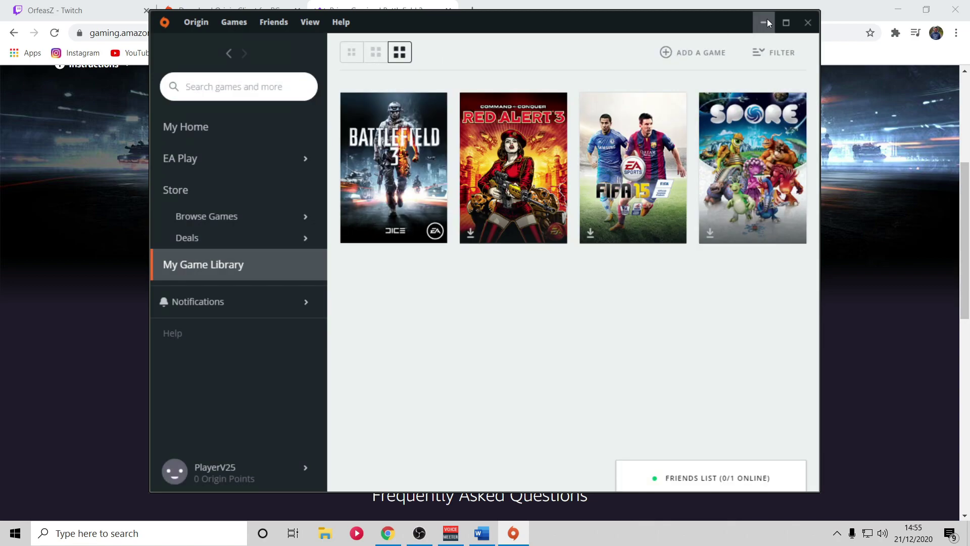
pyautogui.click(764, 21)
pyautogui.click(897, 11)
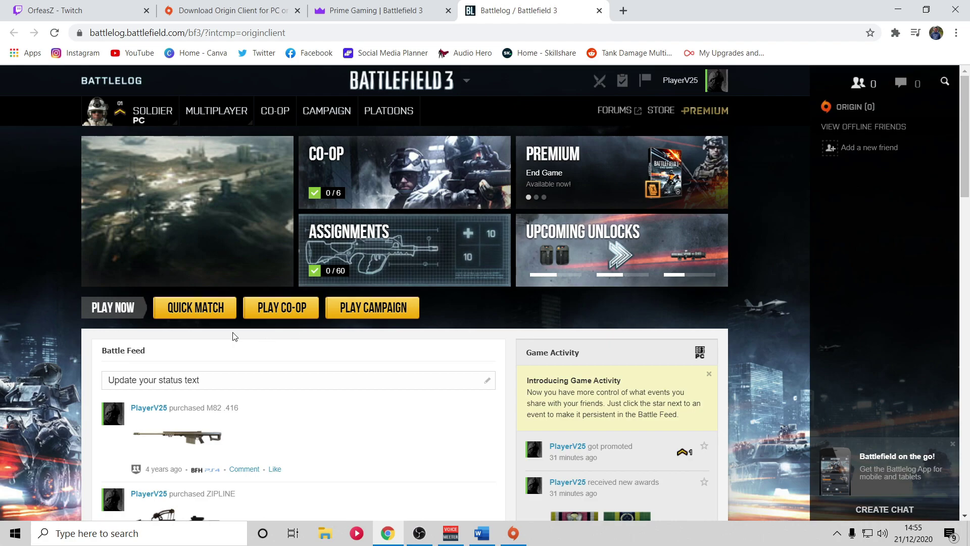
# Open the Battlefield 3 server browser in Battlelog and select the Cloverfield TOTAL WAR server
pyautogui.moveTo(223, 117)
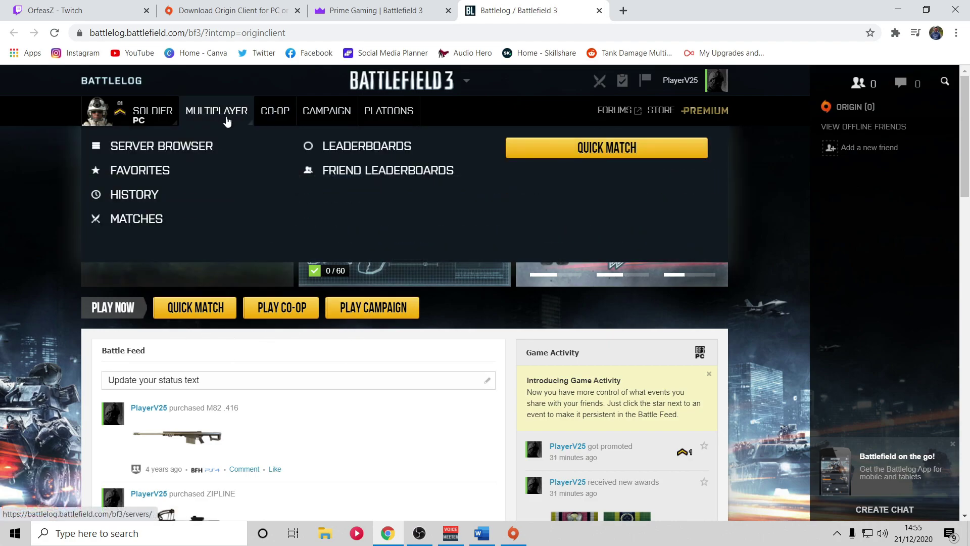
pyautogui.click(170, 147)
pyautogui.scroll(-6, 201, 273)
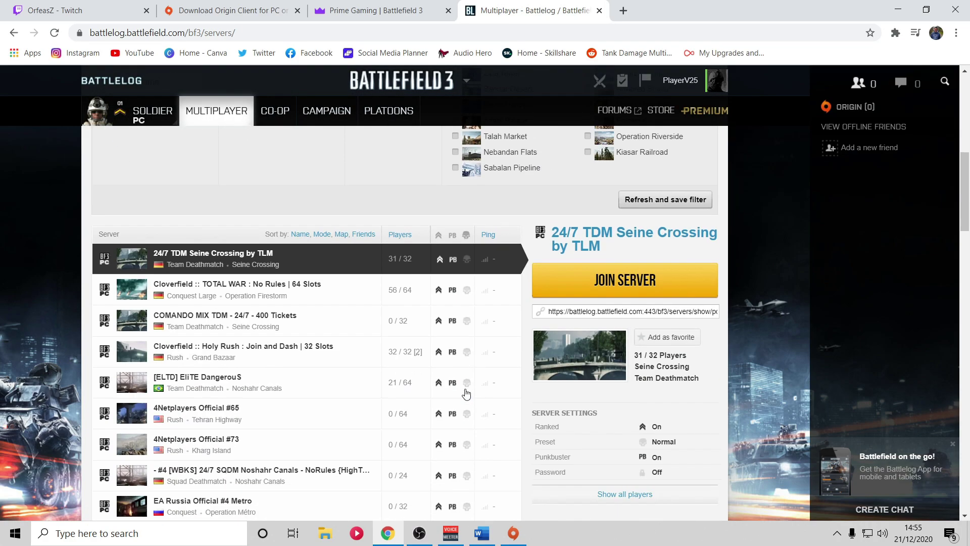
pyautogui.click(202, 285)
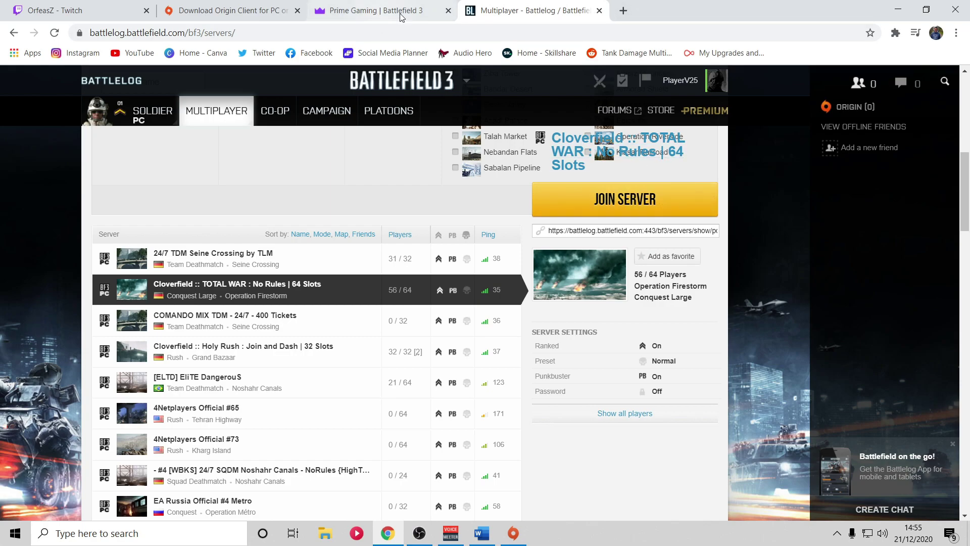
# In a new tab, search Google for 'venice unleashed' and open the veniceunleashed.net site
pyautogui.click(624, 11)
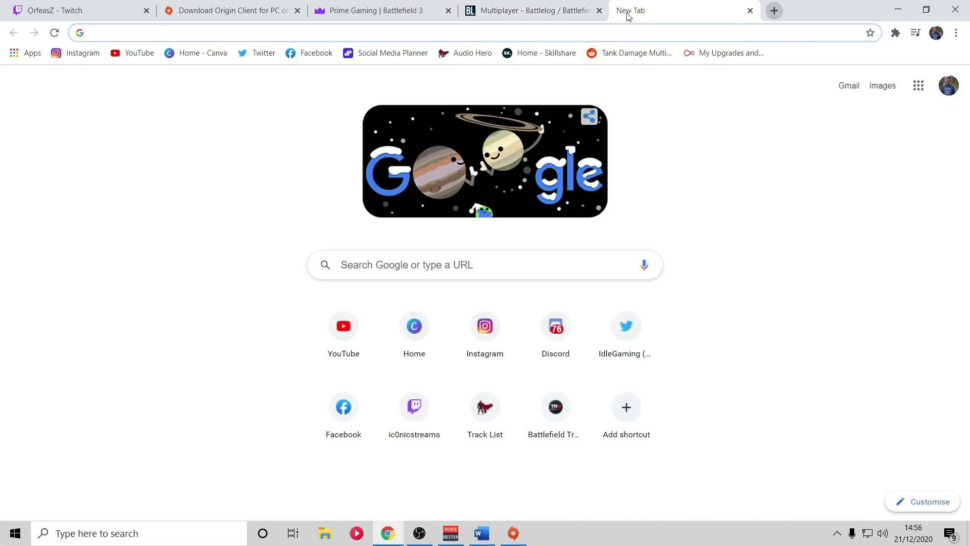
pyautogui.write('venicu')
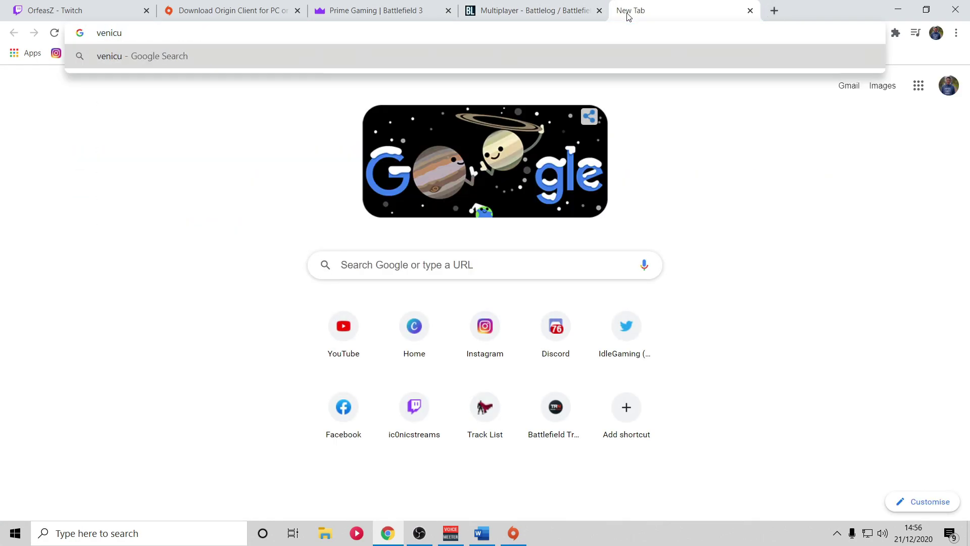
pyautogui.press('BackSpace')
pyautogui.write('e unle')
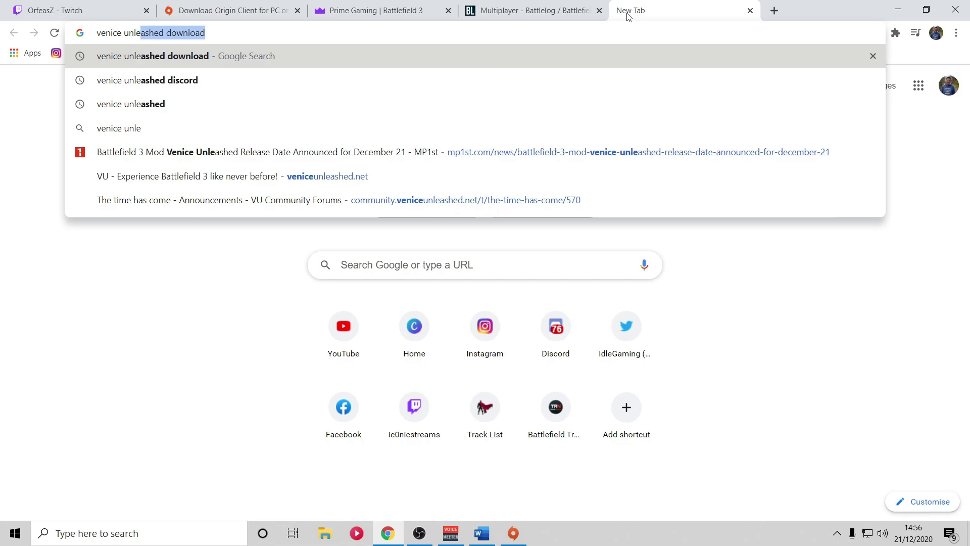
pyautogui.write('ashed')
pyautogui.press('Return')
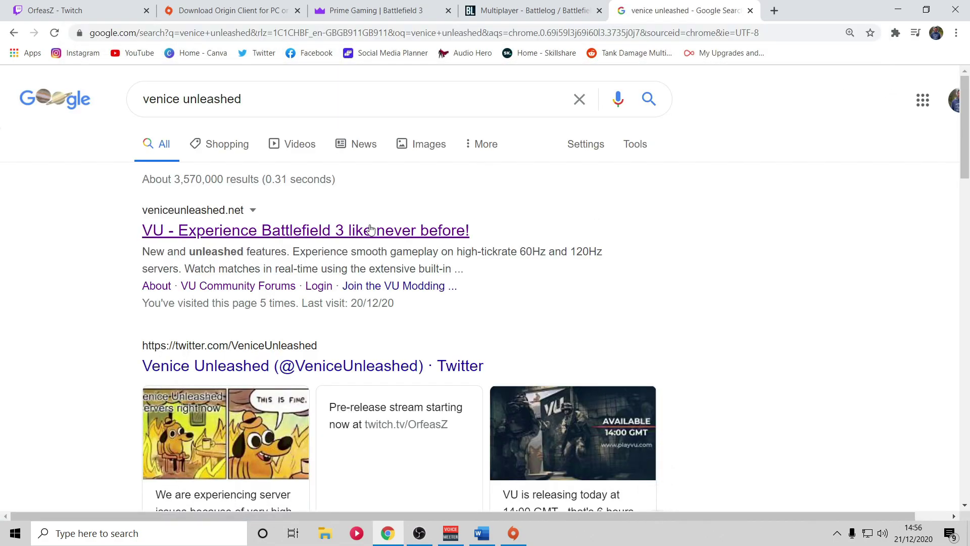
pyautogui.click(370, 230)
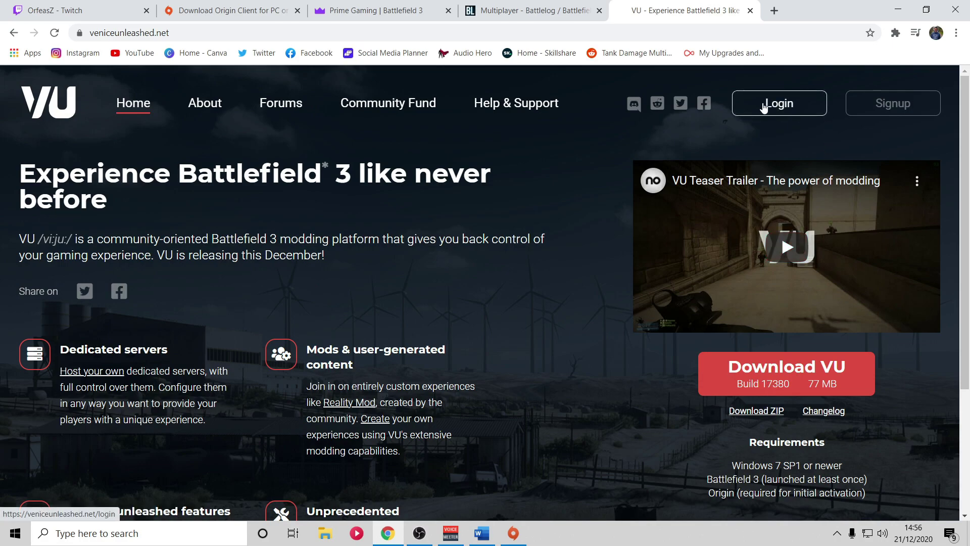
# Sign in to the Venice Unleashed account from the site's Login page
pyautogui.click(790, 115)
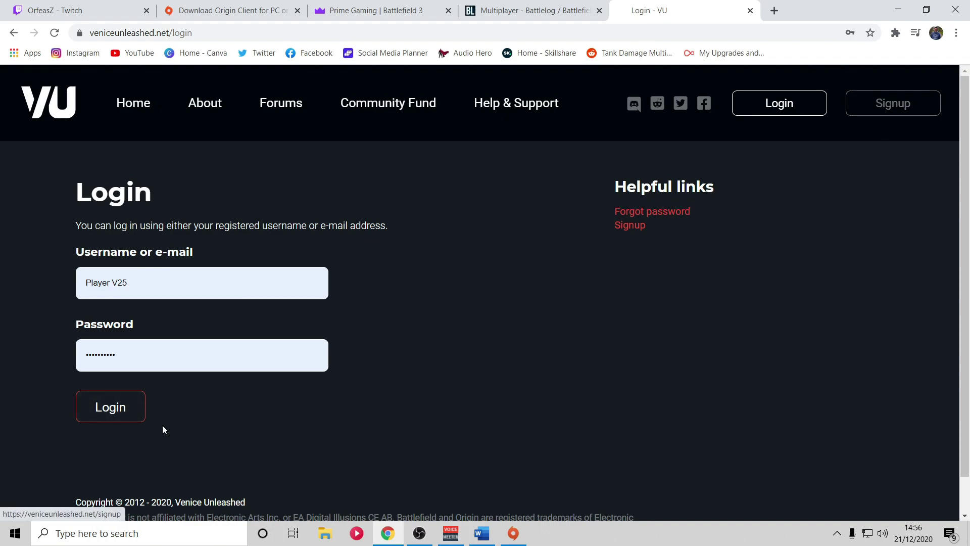
pyautogui.click(124, 407)
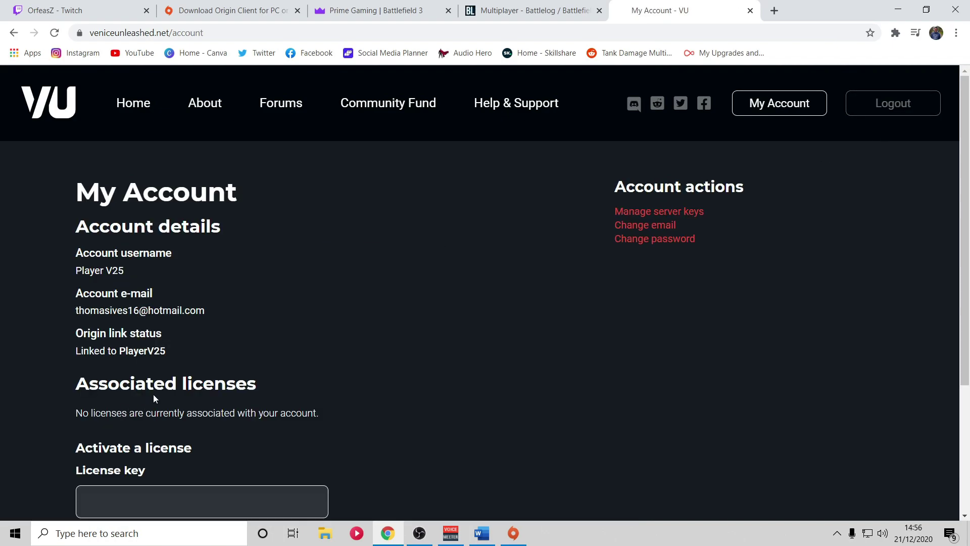
pyautogui.scroll(-4, 312, 308)
# Download the VU installer vu (1).exe from the home page and keep it despite the warning
pyautogui.click(133, 106)
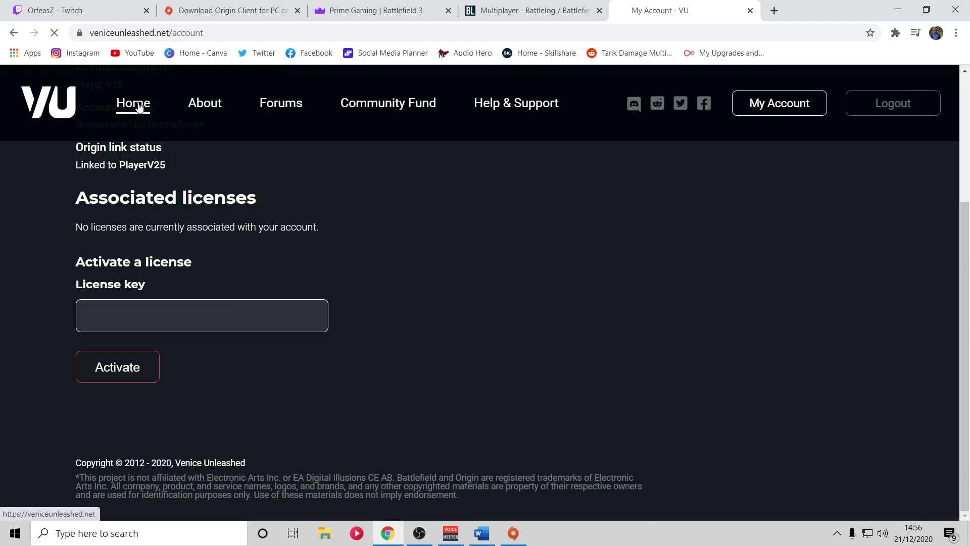
pyautogui.scroll(-2, 516, 380)
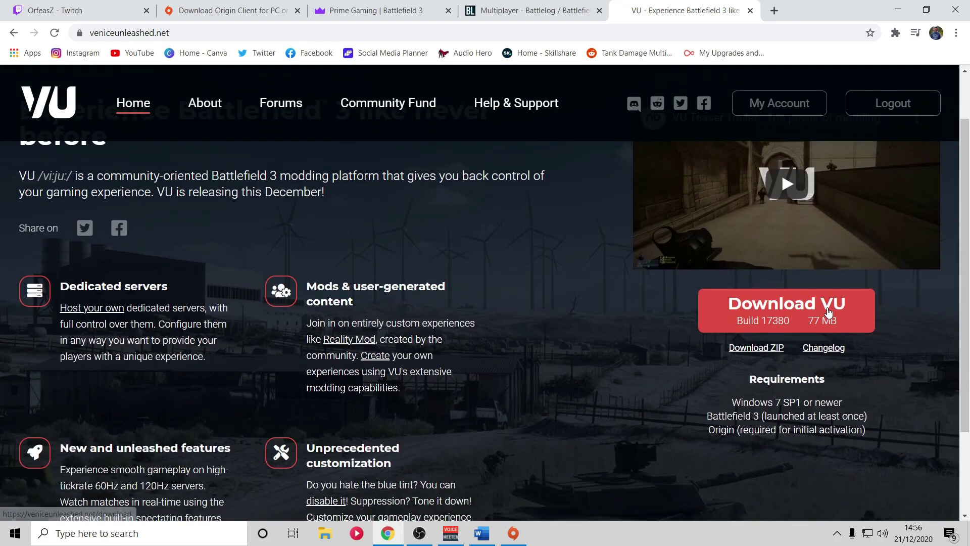
pyautogui.click(808, 298)
pyautogui.scroll(-5, 374, 427)
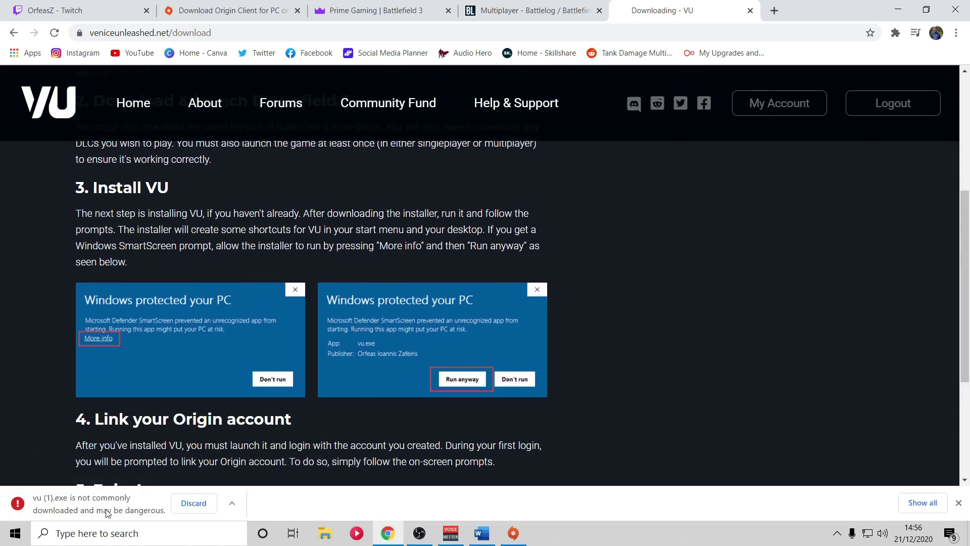
pyautogui.click(231, 503)
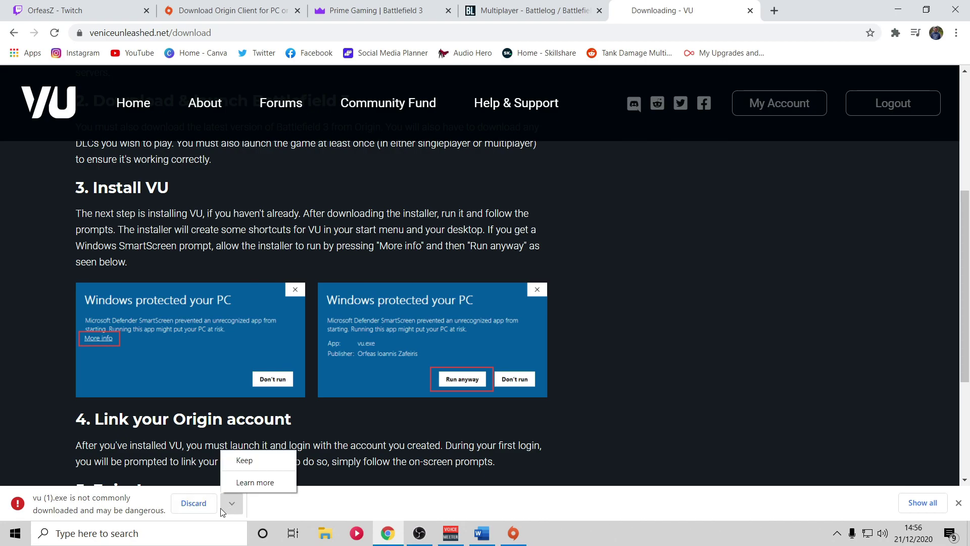
pyautogui.click(245, 461)
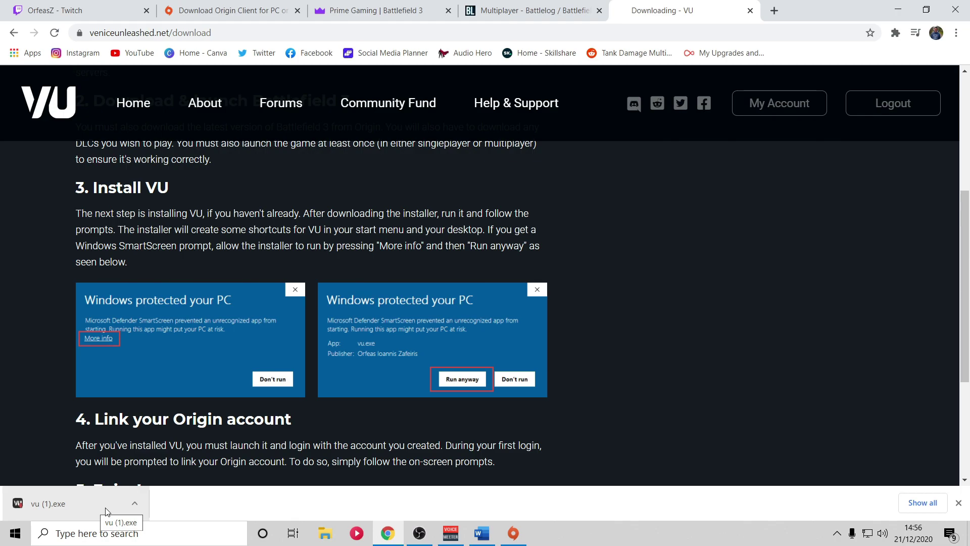
# Run vu (1).exe past SmartScreen via More info and Run anyway, then minimise Chrome
pyautogui.click(106, 510)
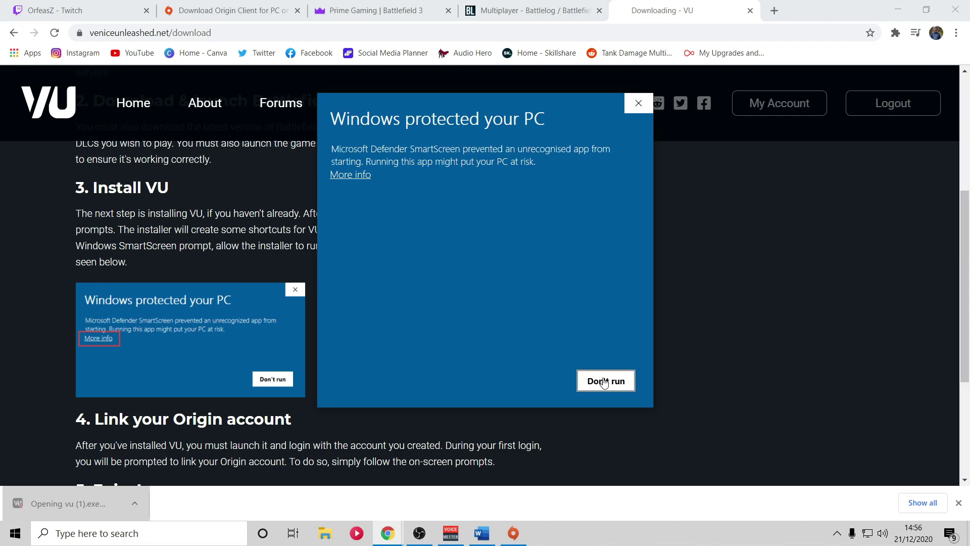
pyautogui.click(353, 175)
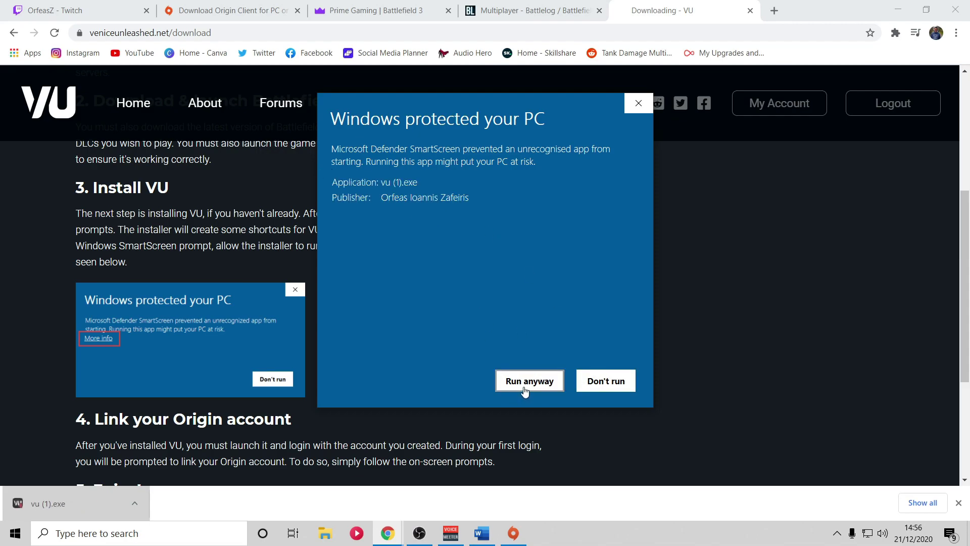
pyautogui.click(637, 104)
pyautogui.click(898, 10)
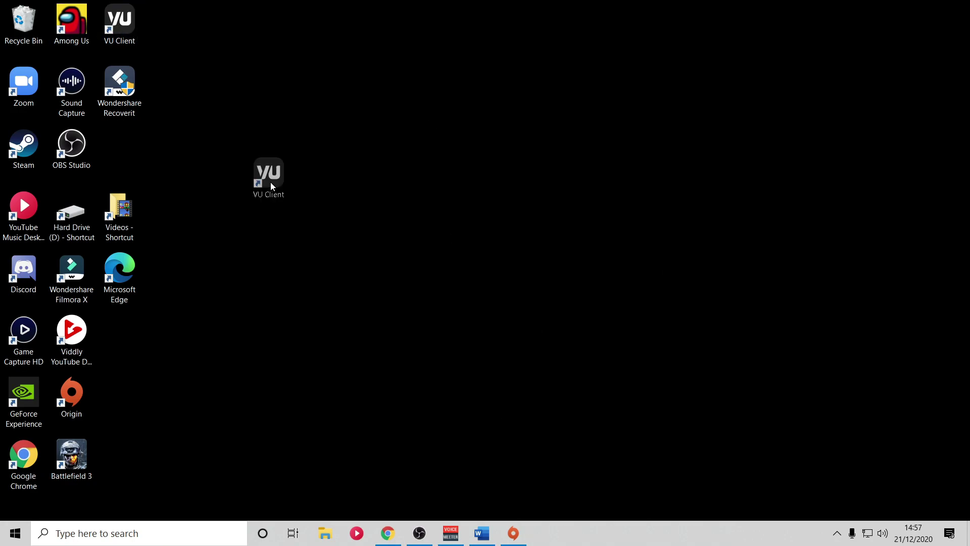
# Drag the VU Client shortcut from the top row to the middle of the desktop
pyautogui.moveTo(271, 186)
pyautogui.mouseDown()
pyautogui.moveTo(473, 255)
pyautogui.moveTo(478, 275)
pyautogui.mouseUp()
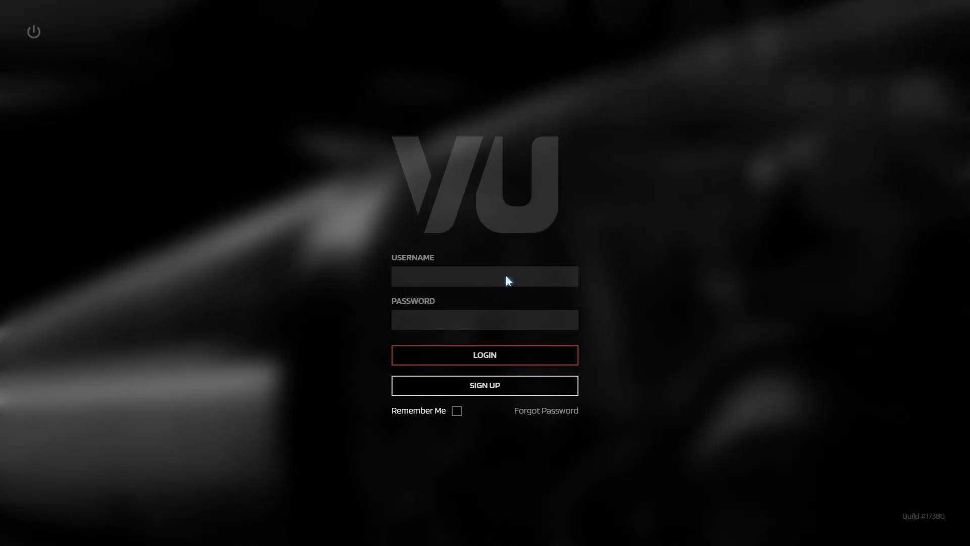
# Enter the account username and password on the Venice Unleashed login screen
pyautogui.write('Pla')
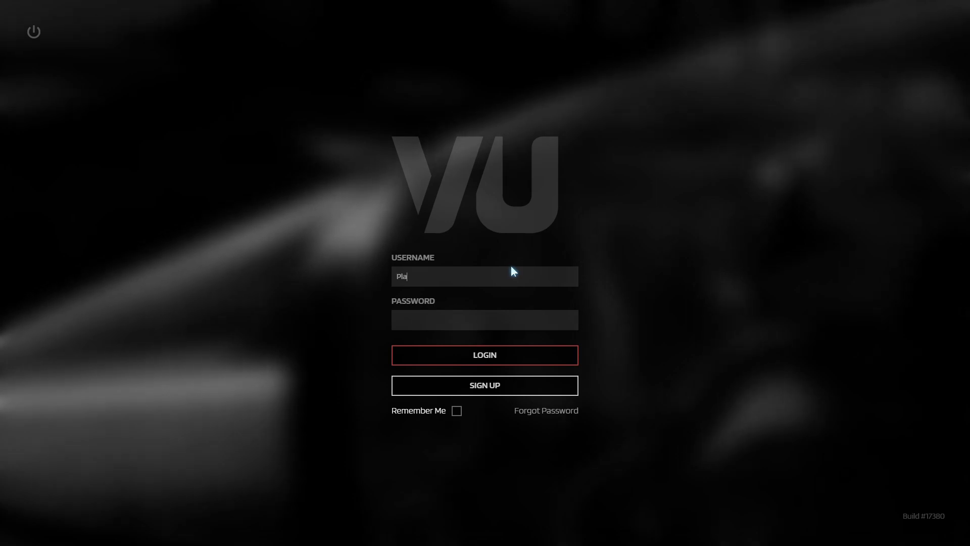
pyautogui.write('yer V25')
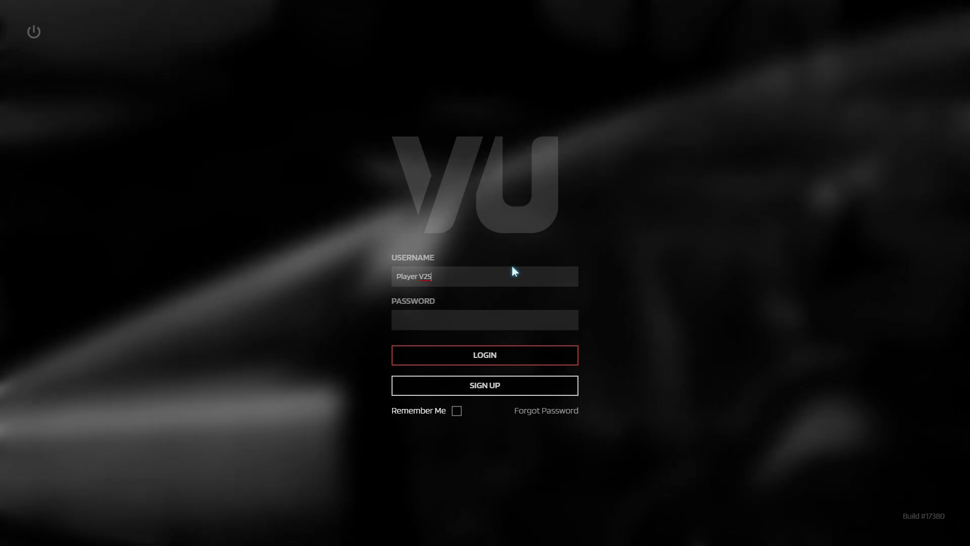
pyautogui.press('Tab')
pyautogui.write('*******')
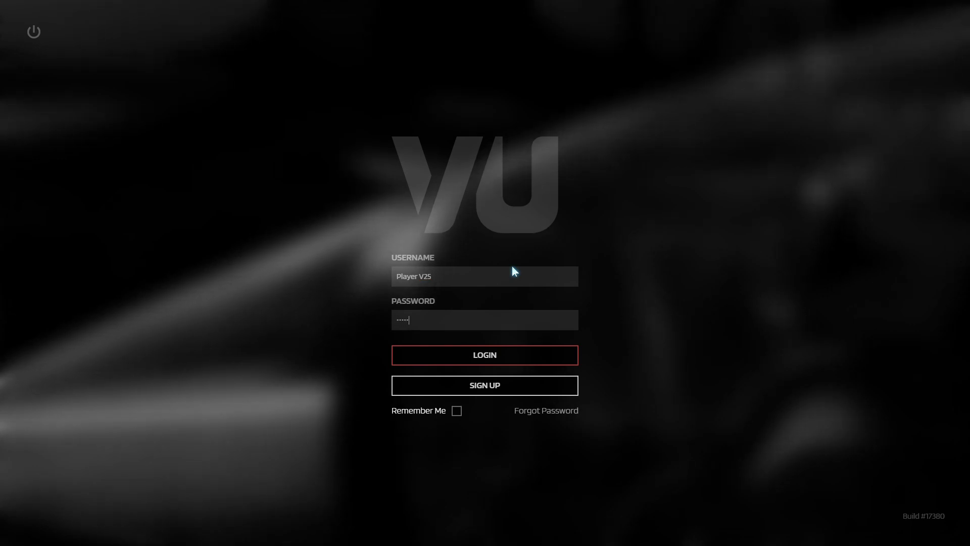
pyautogui.write('***')
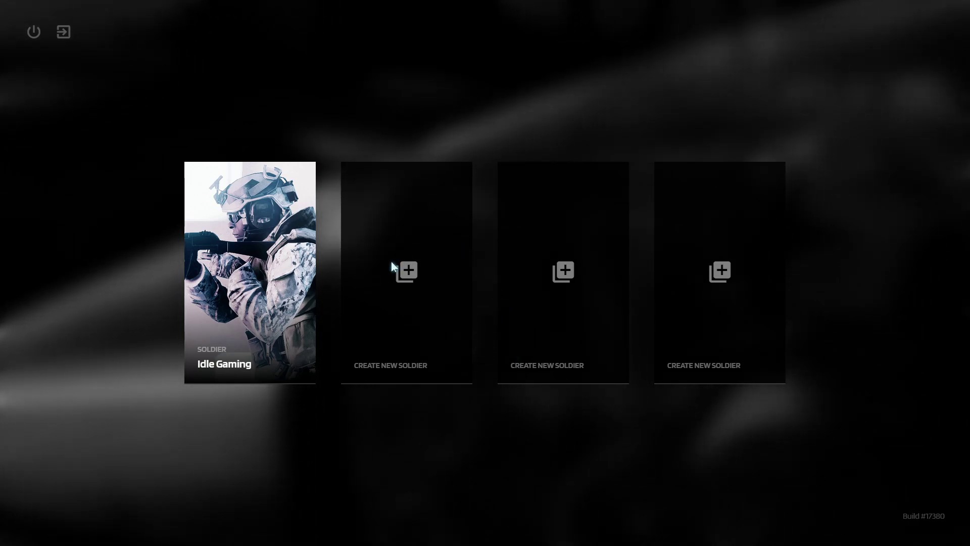
# Log in with the existing soldier and bring up the list of 13 servers
pyautogui.click(246, 339)
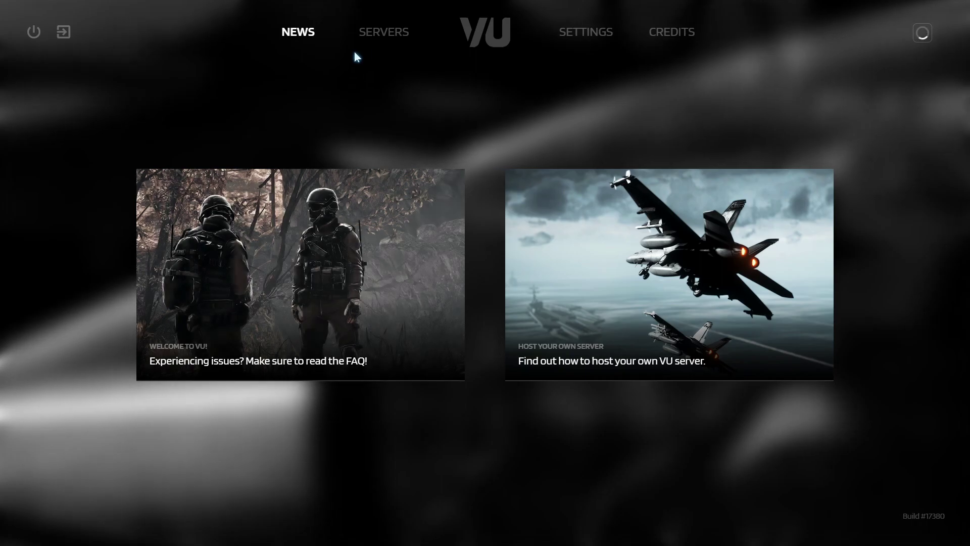
pyautogui.click(382, 32)
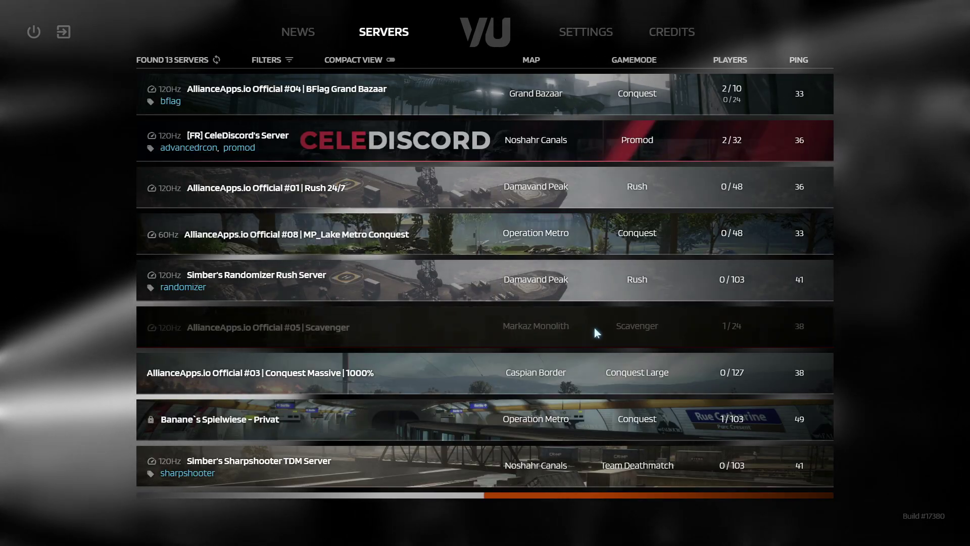
# Expand the AllianceApps.io Official #04 Grand Bazaar Conquest server entry and join it
pyautogui.scroll(-1, 594, 325)
pyautogui.scroll(-3, 594, 323)
pyautogui.scroll(5, 594, 317)
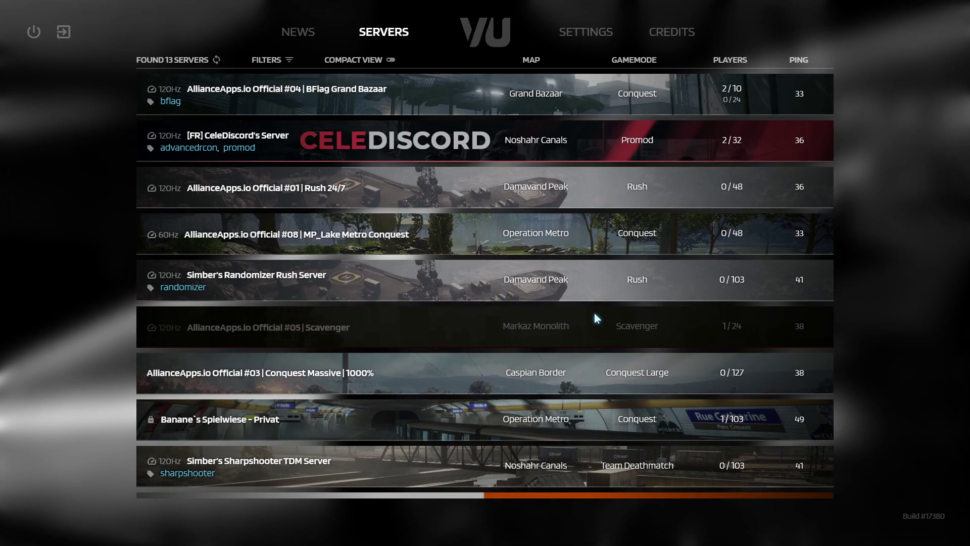
pyautogui.click(424, 89)
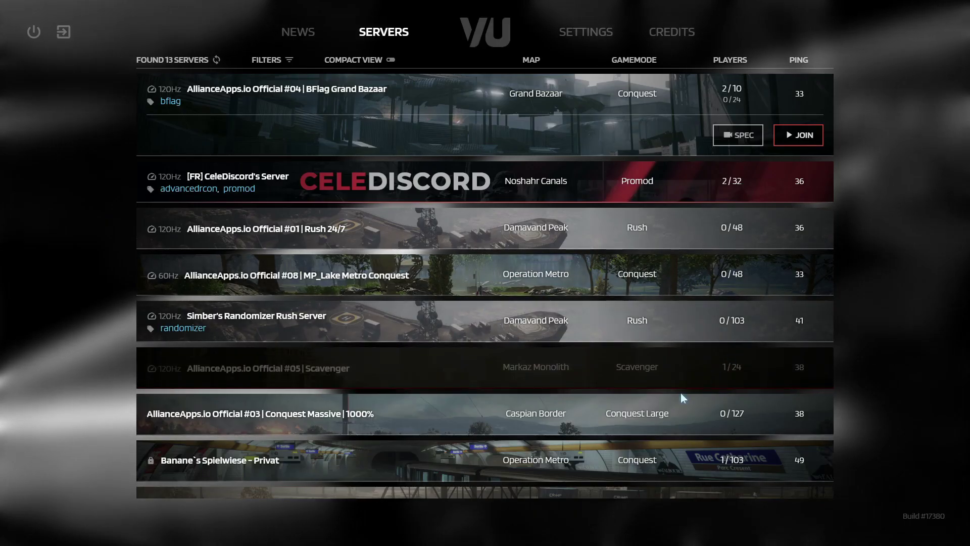
pyautogui.scroll(-1, 681, 399)
pyautogui.scroll(1, 692, 410)
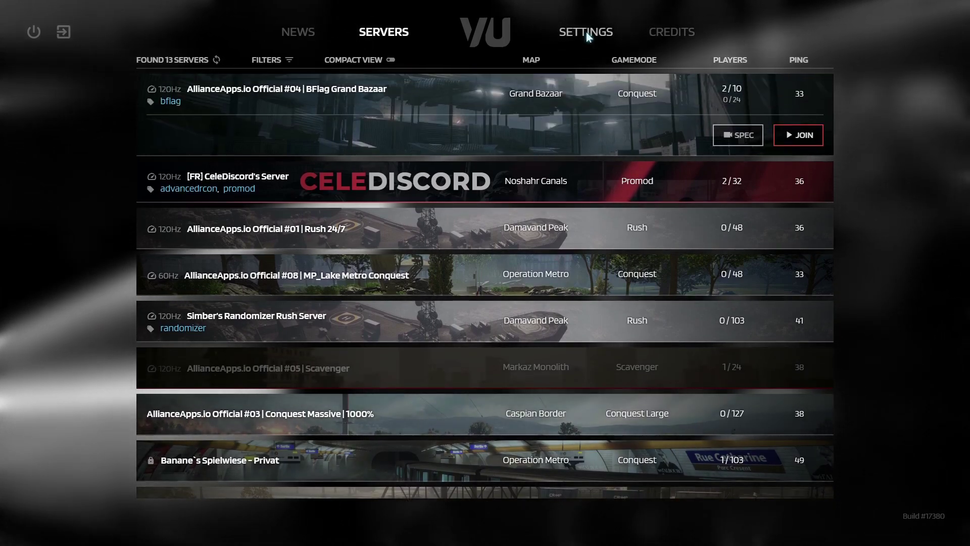
pyautogui.scroll(-2, 472, 354)
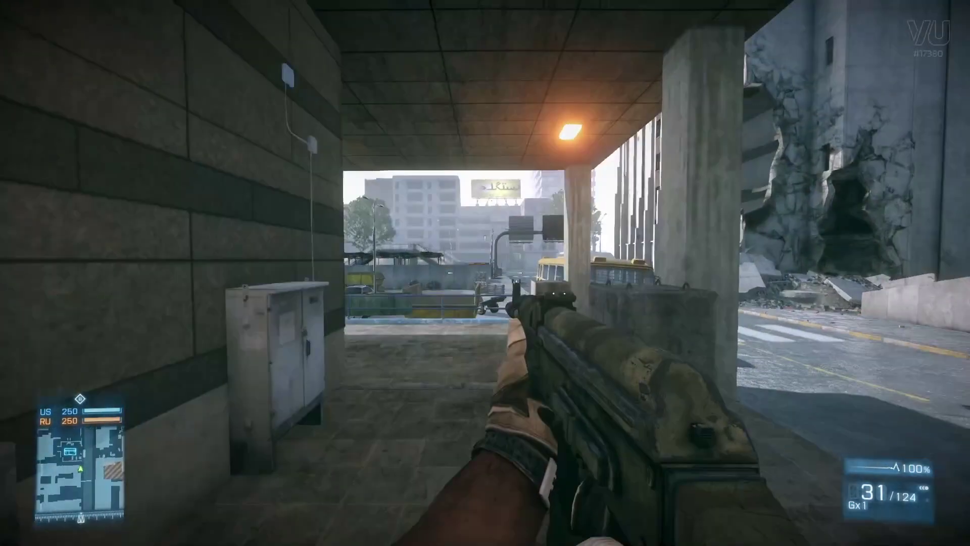
# Run from the overpass along the street past the bus toward the shops, firing once
pyautogui.press('w')
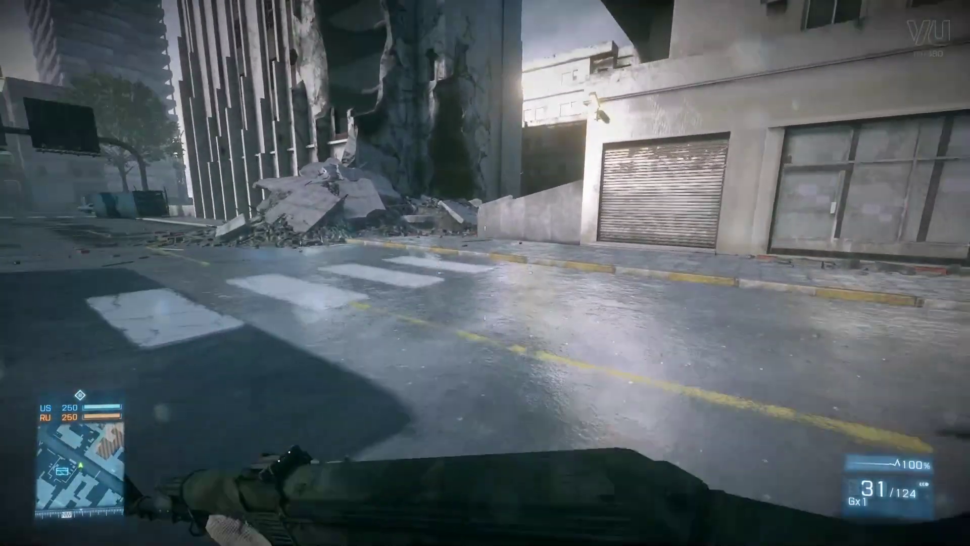
pyautogui.press('w')
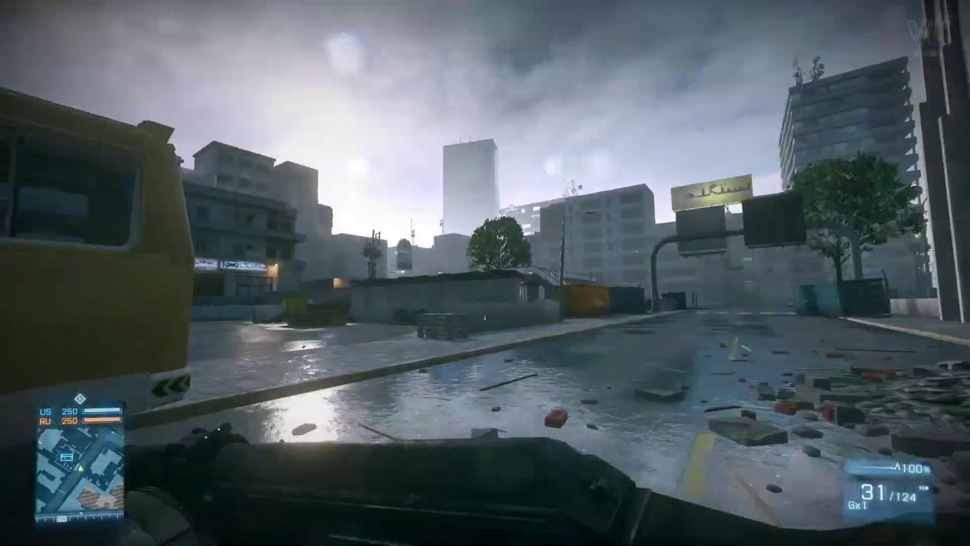
pyautogui.press('w')
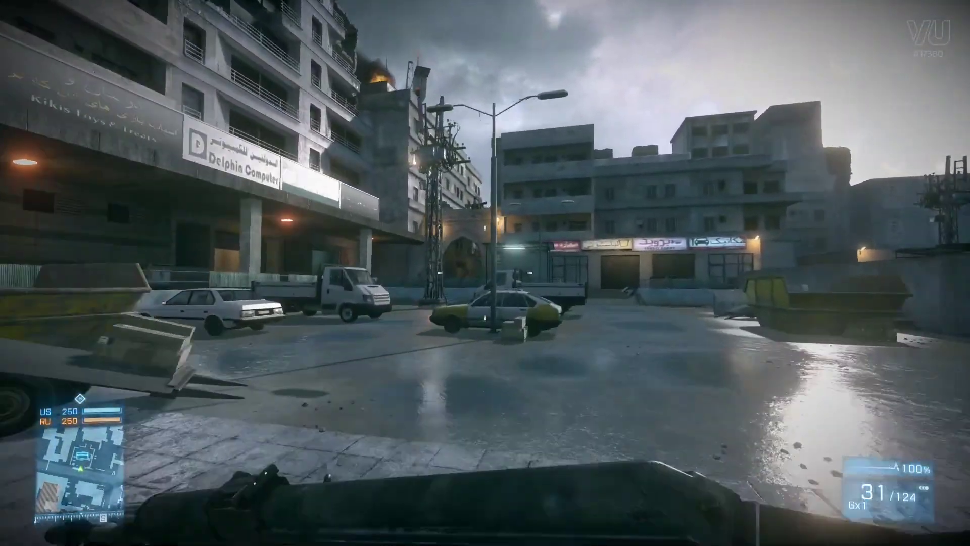
pyautogui.press('w')
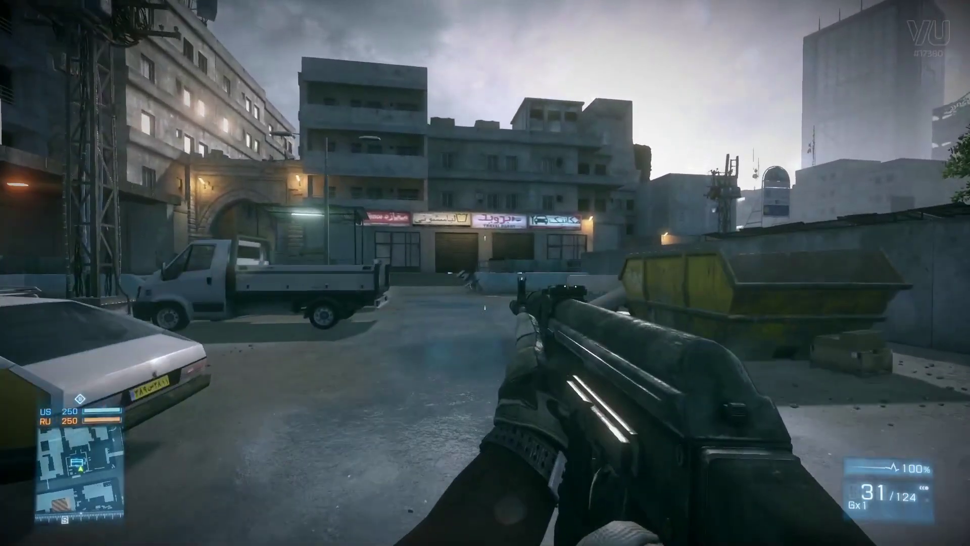
pyautogui.press('w')
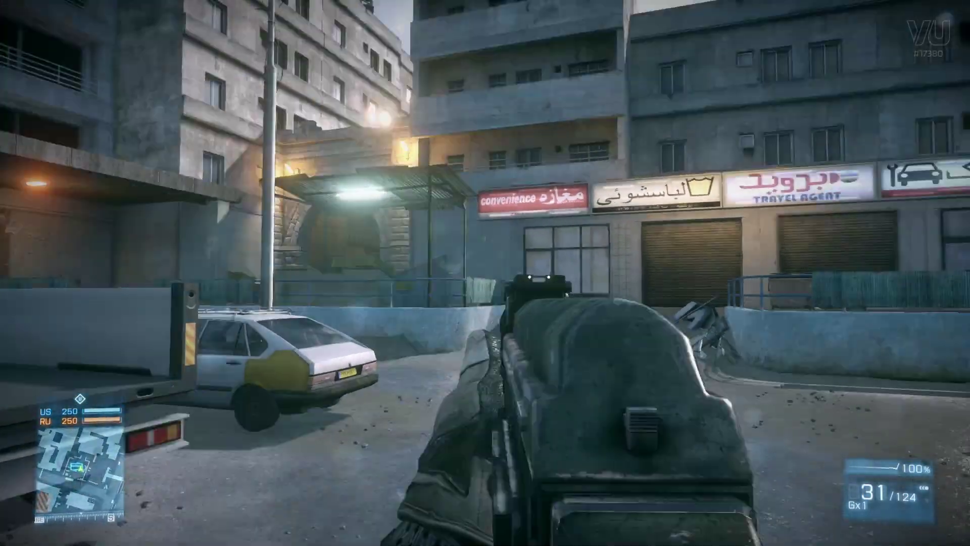
# Push through the stone arch, throw a grenade, fire into the alley and reload
pyautogui.press('w')
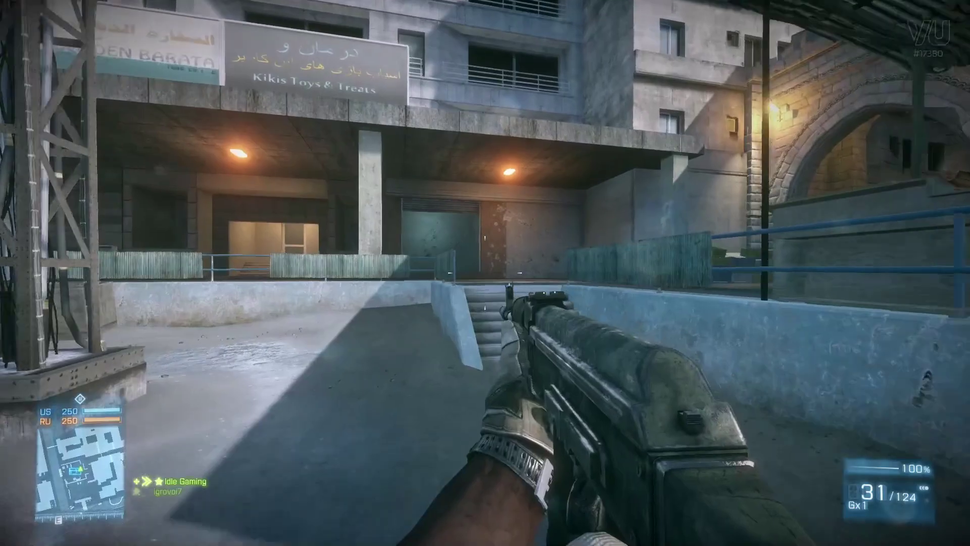
pyautogui.click(485, 273)
pyautogui.press('w')
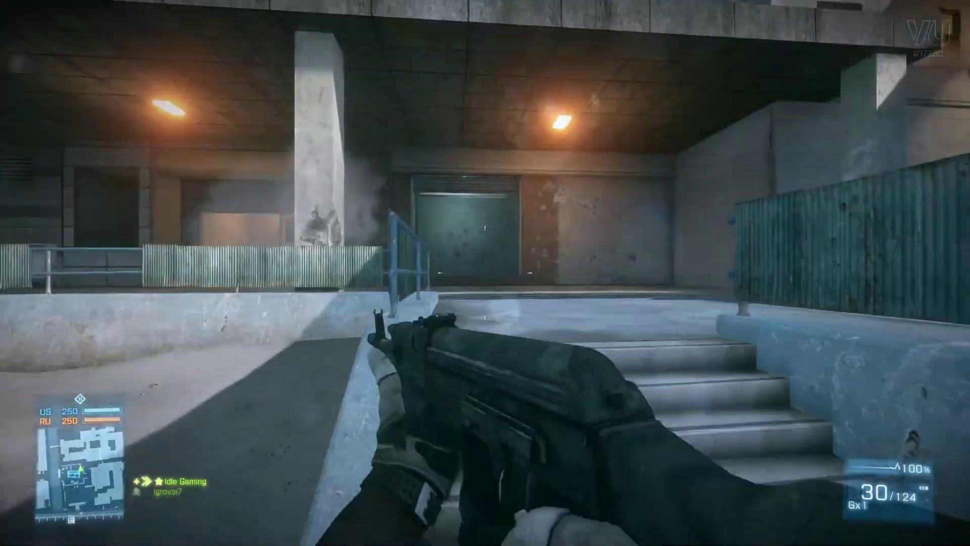
pyautogui.press('w')
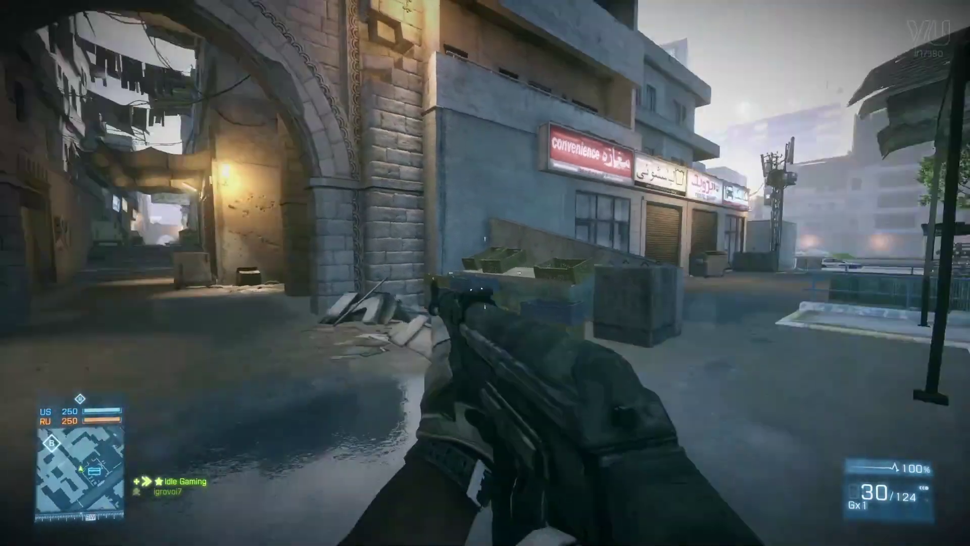
pyautogui.press('3')
pyautogui.click(485, 273)
pyautogui.press('w')
pyautogui.click(485, 273)
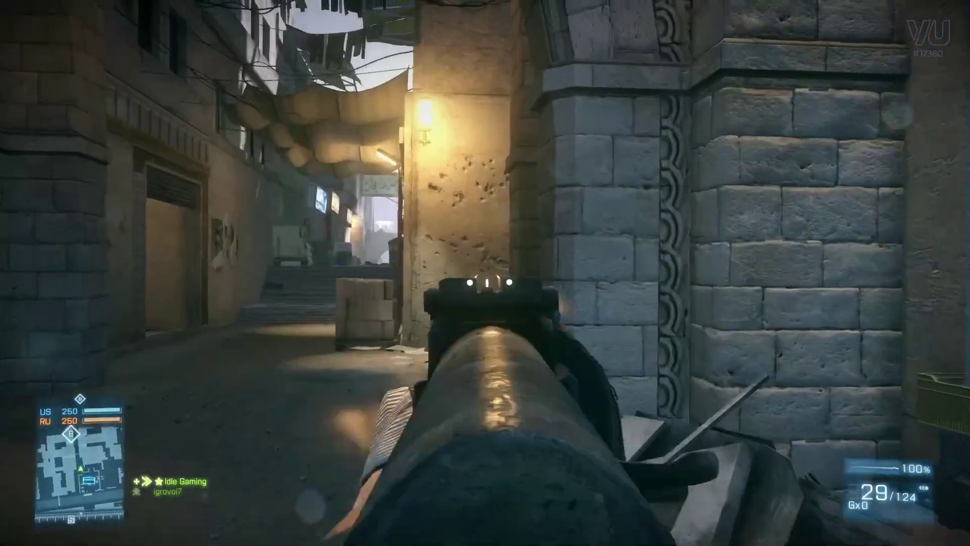
pyautogui.click(485, 273)
pyautogui.press('r')
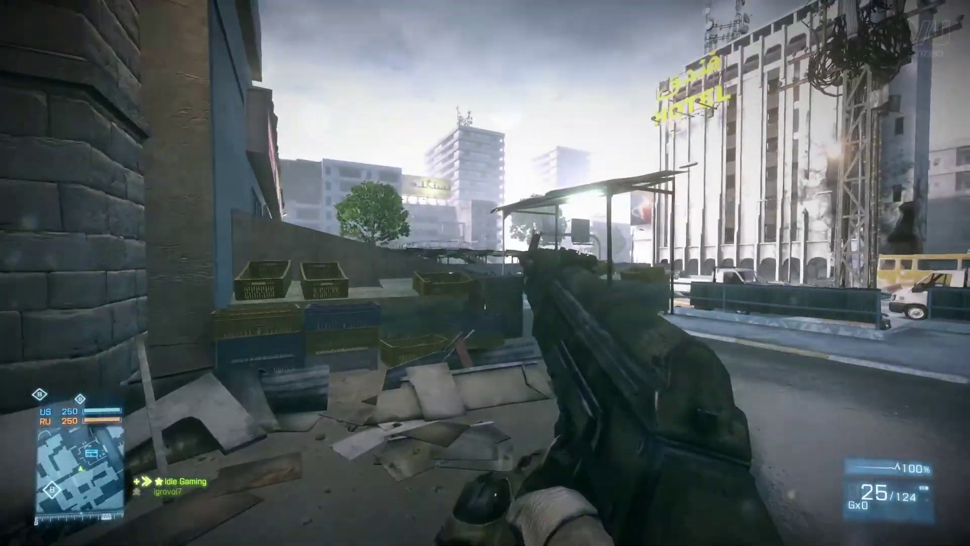
pyautogui.press('w')
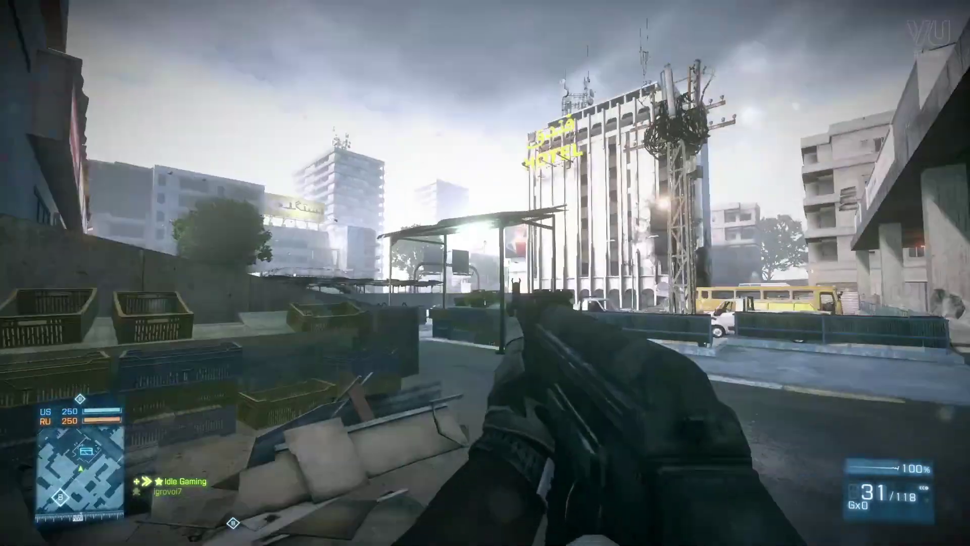
pyautogui.press('Escape')
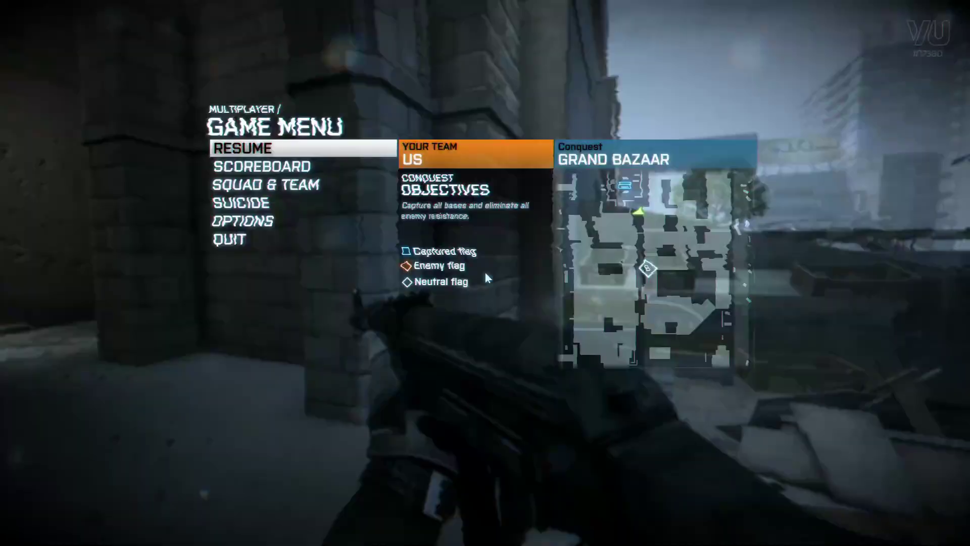
pyautogui.click(244, 221)
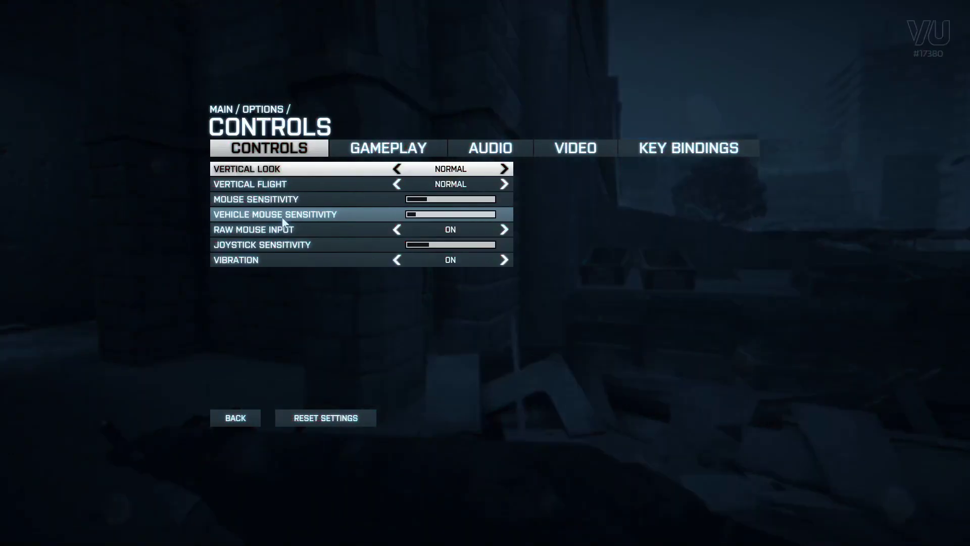
pyautogui.click(516, 150)
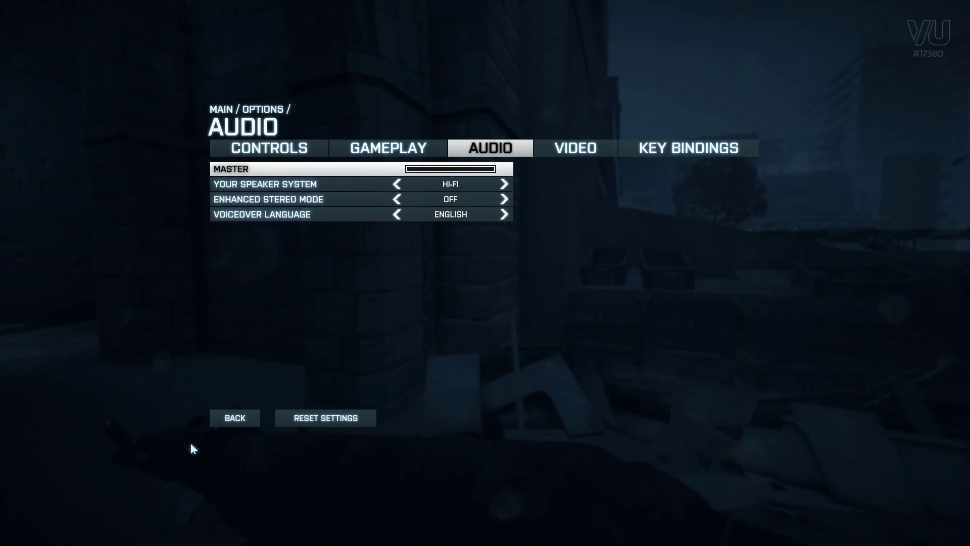
pyautogui.click(220, 420)
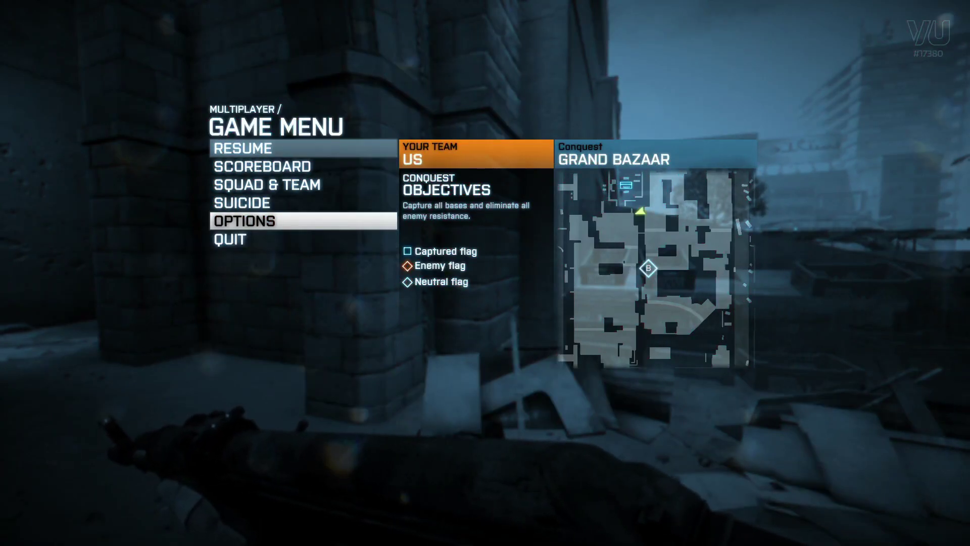
pyautogui.press('Escape')
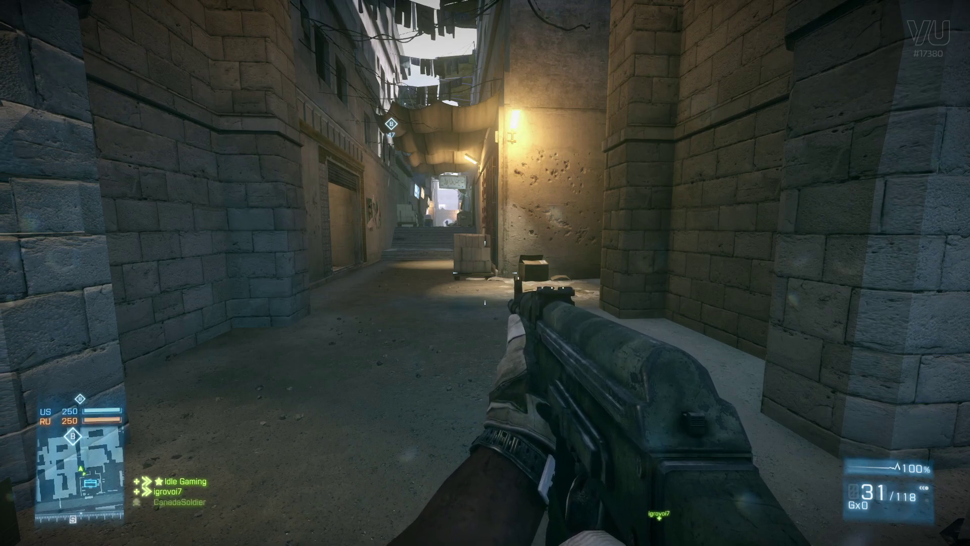
# Advance down the alley stairs, aiming down sights and shooting at the enemy
pyautogui.press('w')
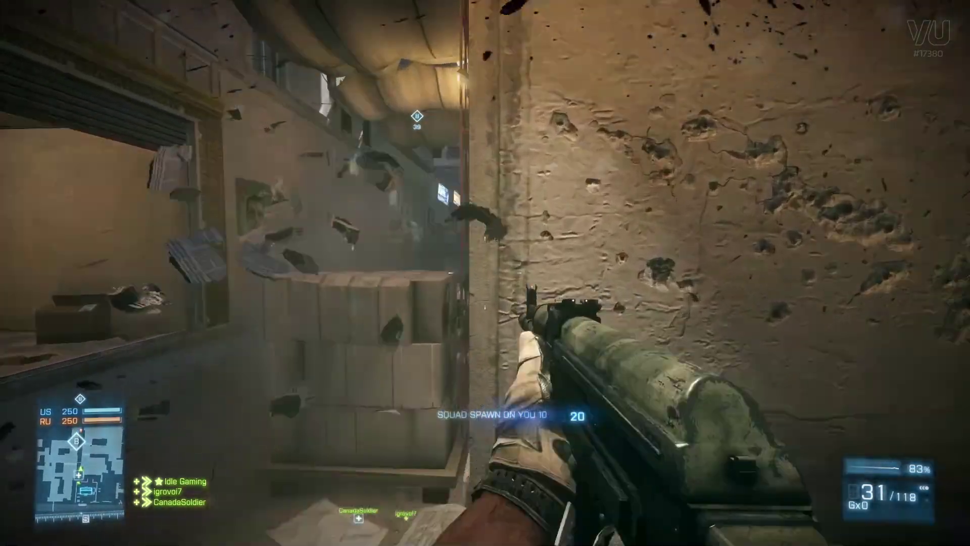
pyautogui.rightClick(485, 273)
pyautogui.click(485, 273)
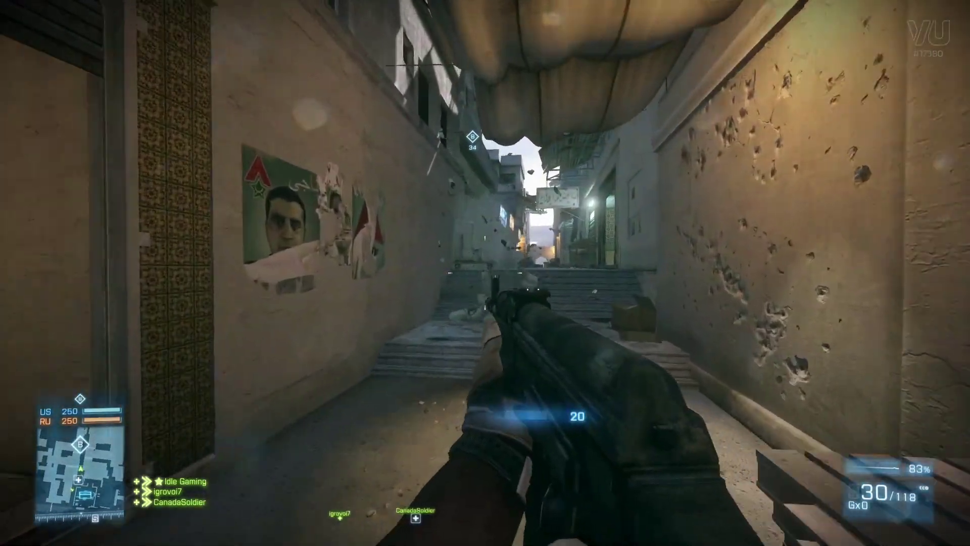
pyautogui.press('w')
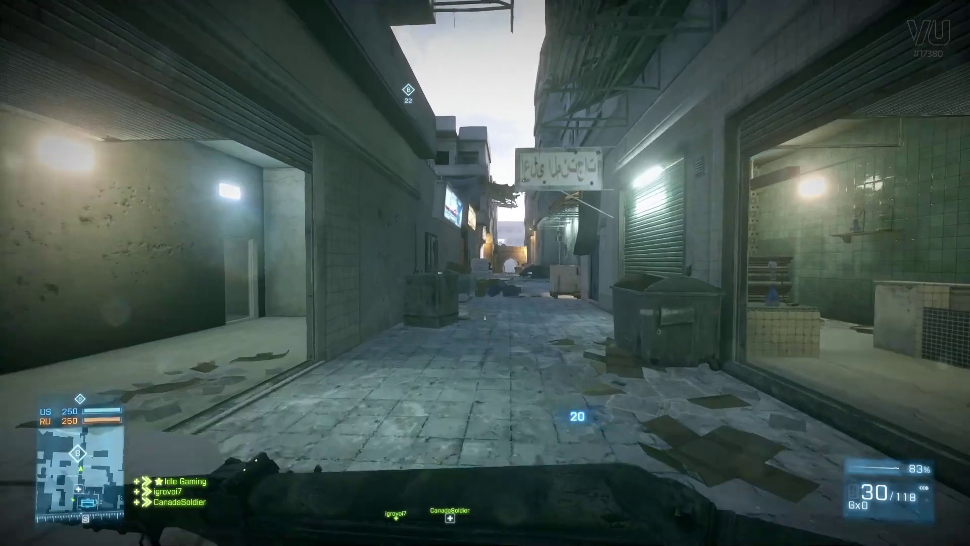
pyautogui.click(484, 273)
pyautogui.click(485, 273)
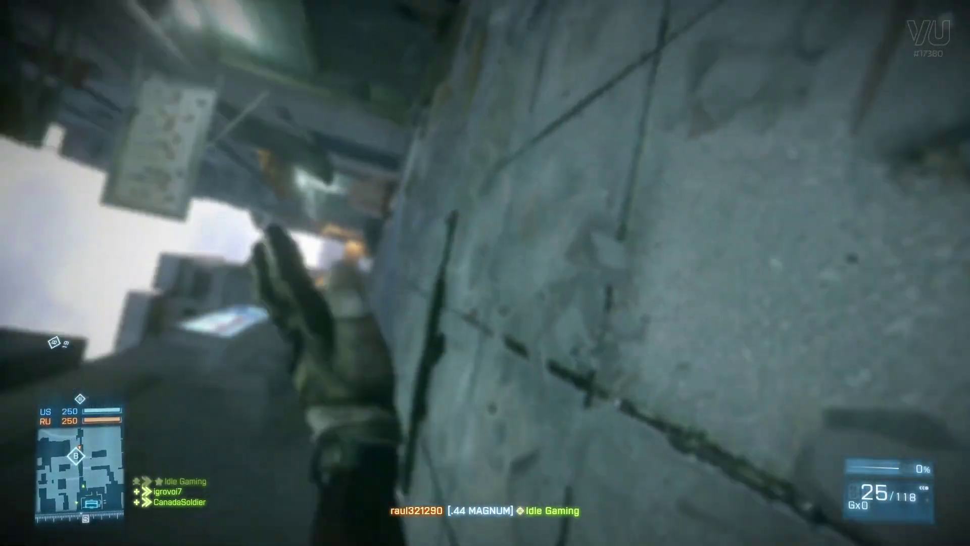